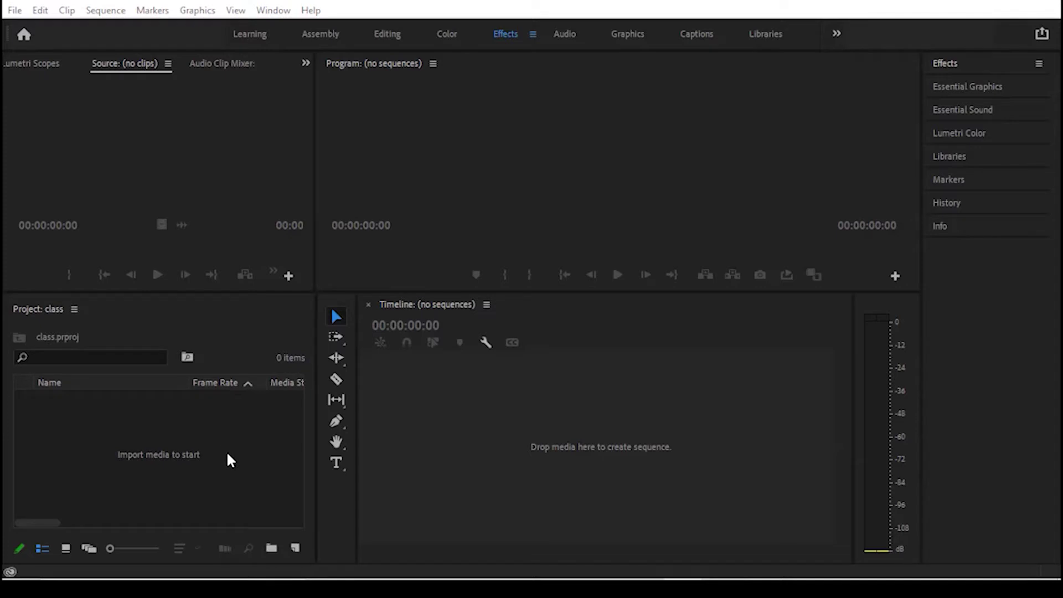
# - Import the lotus, mountain-meadow photo and Transition stills into the Project panel
pyautogui.moveTo(715, 577)
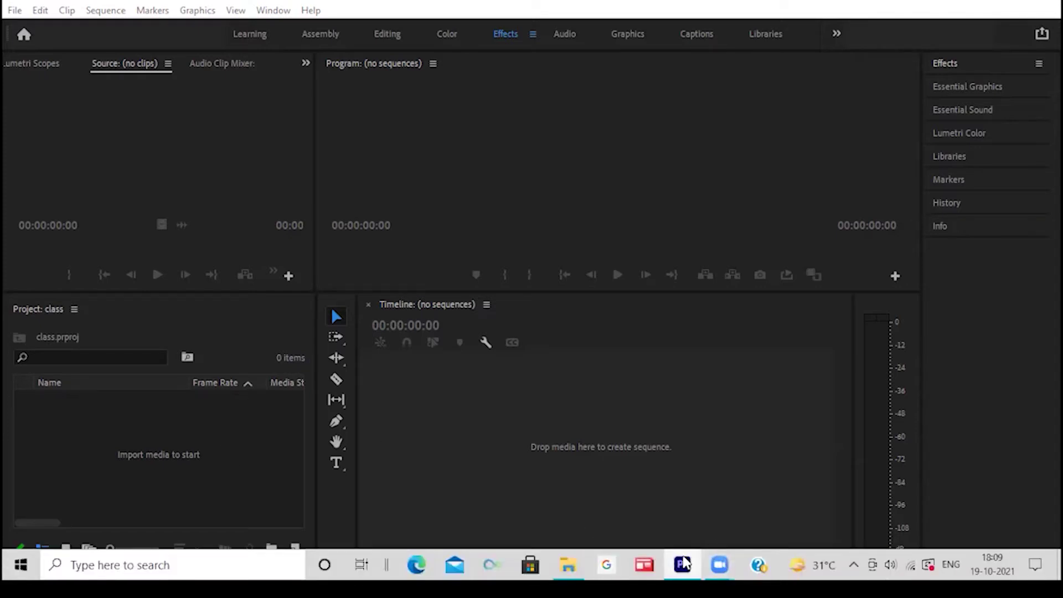
pyautogui.click(568, 565)
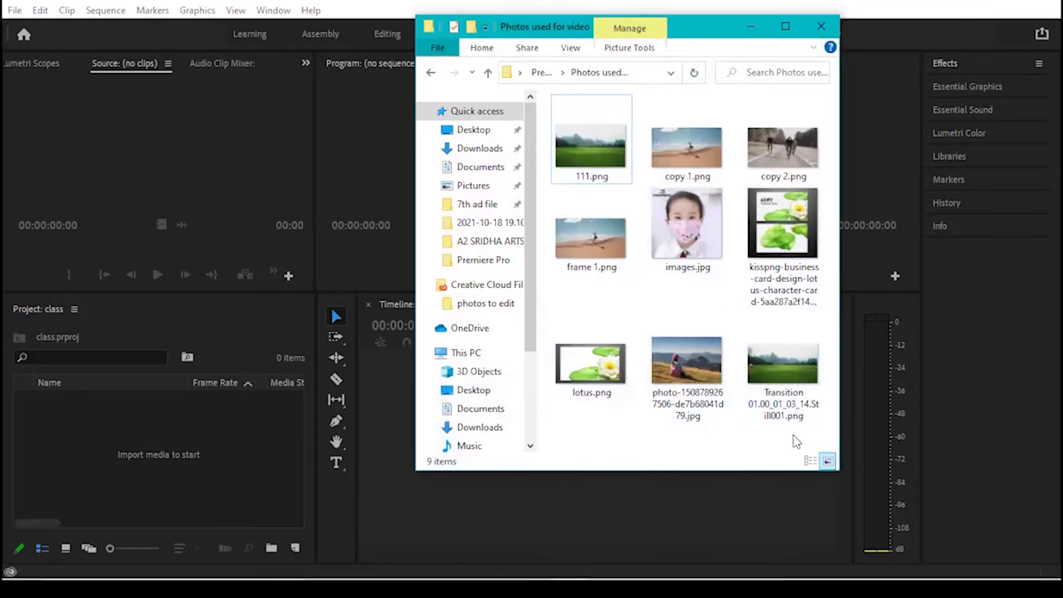
pyautogui.moveTo(794, 435); pyautogui.dragTo(596, 364)
pyautogui.moveTo(689, 374)
pyautogui.mouseDown()
pyautogui.moveTo(357, 473)
pyautogui.moveTo(208, 474)
pyautogui.moveTo(419, 486)
pyautogui.mouseUp()
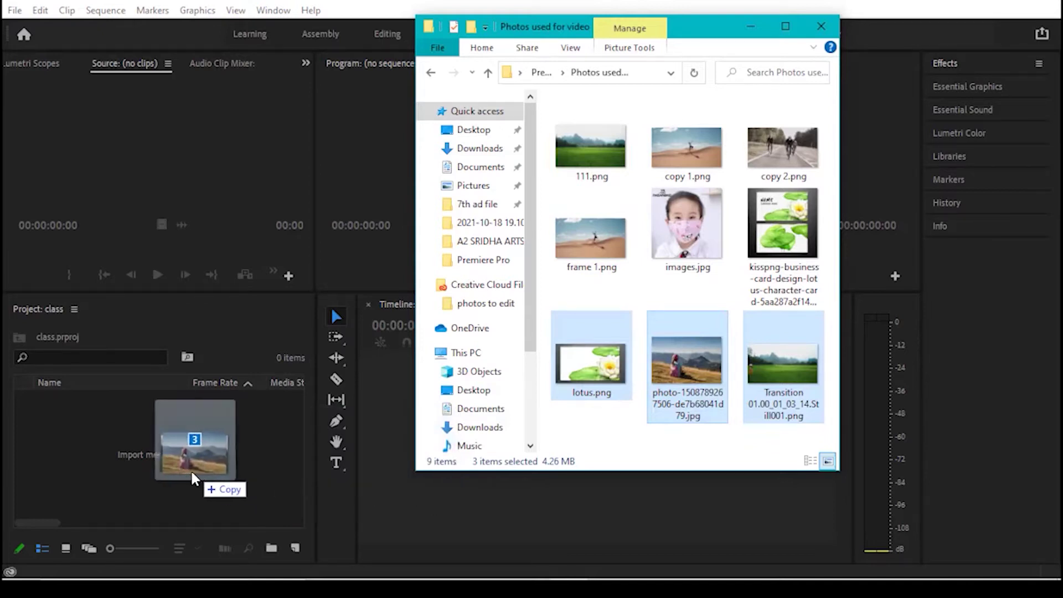
pyautogui.moveTo(419, 485); pyautogui.dragTo(188, 480)
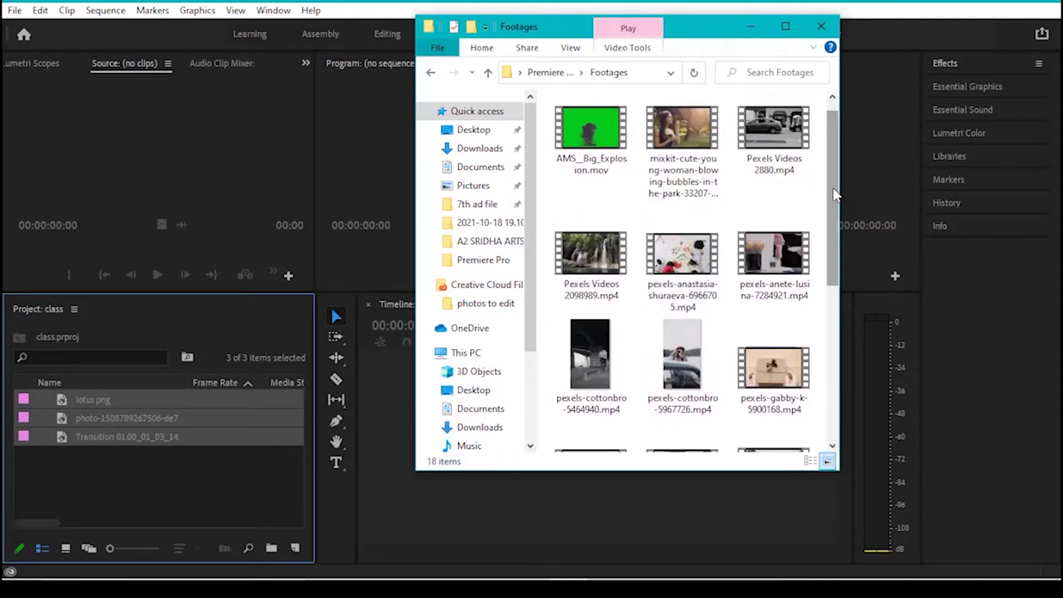
# - Import Pexels Videos 2880.mp4 and Pexels Videos 2098989.mp4, then minimize File Explorer
pyautogui.moveTo(766, 140)
pyautogui.mouseDown()
pyautogui.moveTo(355, 441)
pyautogui.moveTo(209, 497)
pyautogui.mouseUp()
pyautogui.moveTo(590, 255)
pyautogui.mouseDown()
pyautogui.moveTo(565, 332)
pyautogui.moveTo(196, 507)
pyautogui.mouseUp()
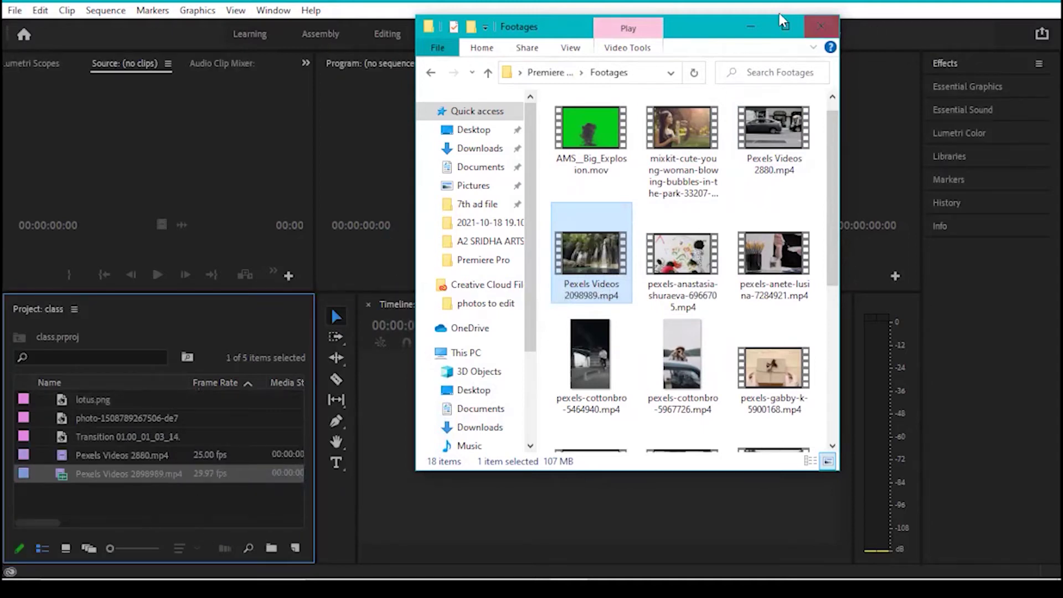
pyautogui.click(752, 28)
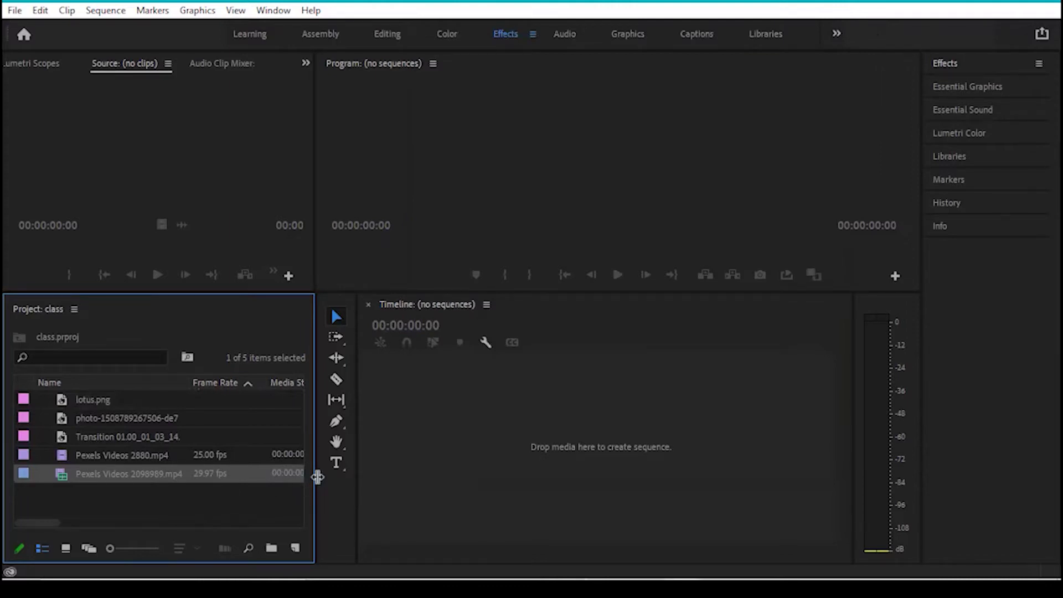
# - Widen the Project panel to reveal the Media Start and Media End columns, then select the Transition still
pyautogui.moveTo(316, 466); pyautogui.dragTo(422, 472)
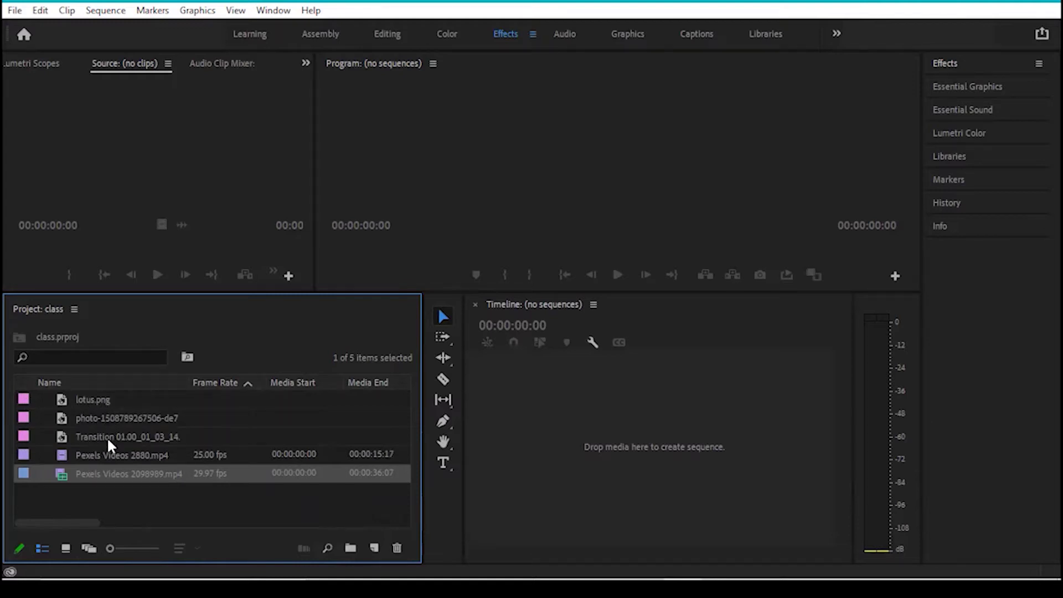
pyautogui.click(23, 441)
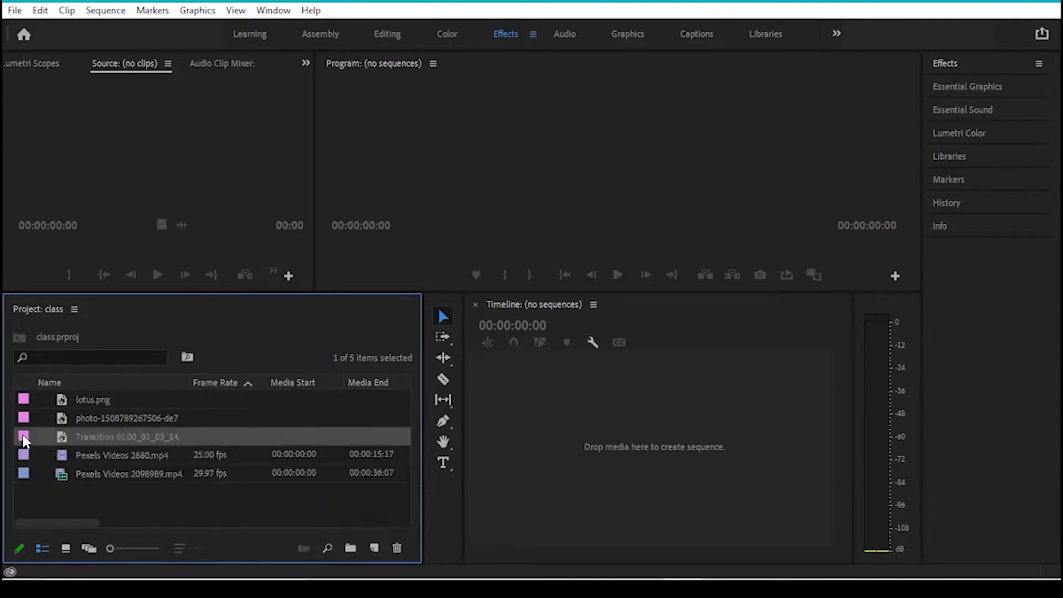
# - Give the Transition still the Mango label, then select the mountain-meadow photo for a Yellow label
pyautogui.rightClick(24, 441)
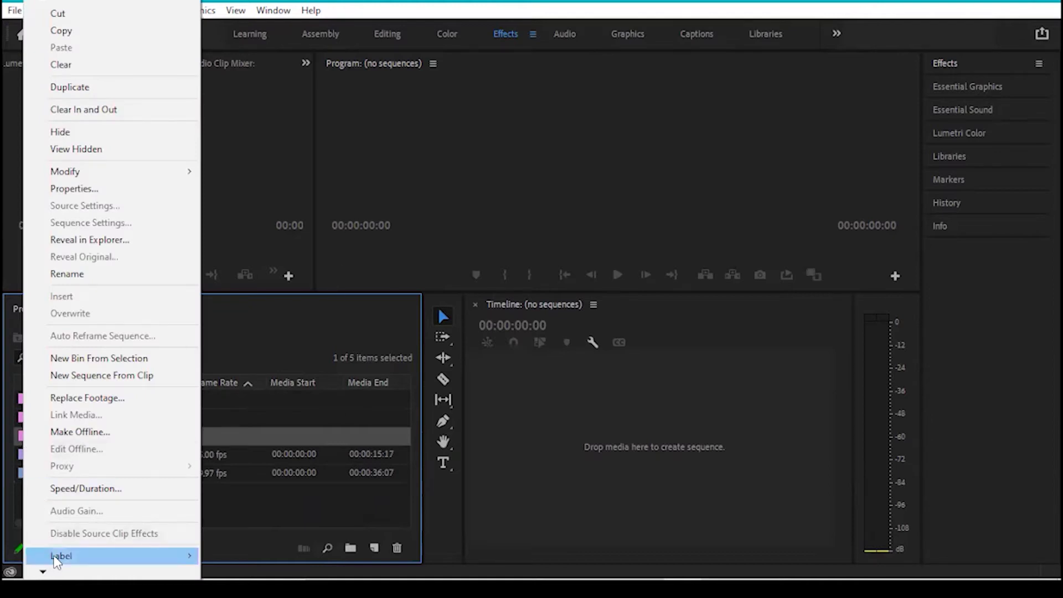
pyautogui.moveTo(58, 560)
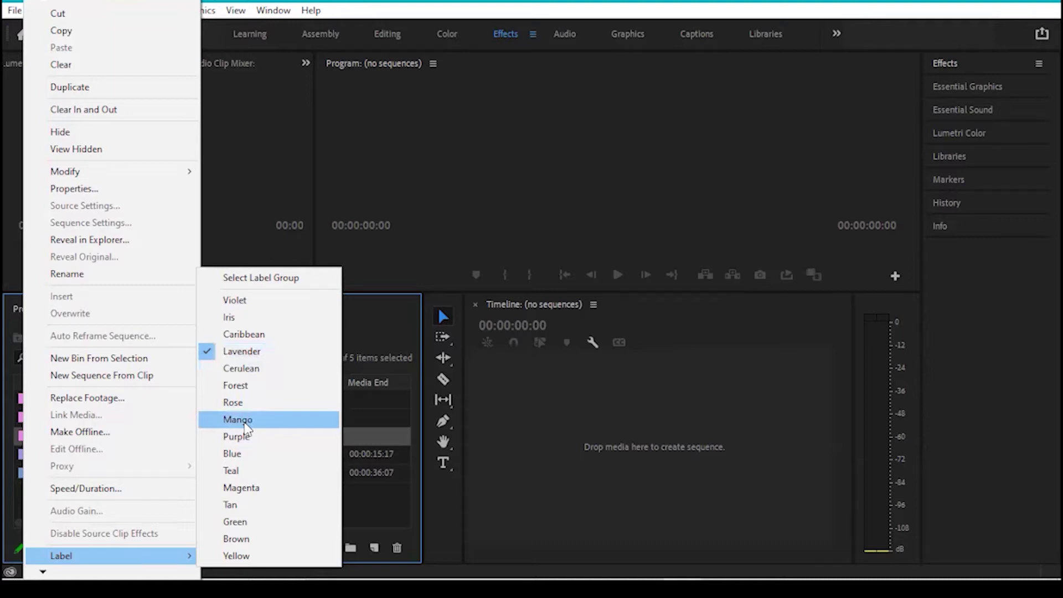
pyautogui.click(244, 421)
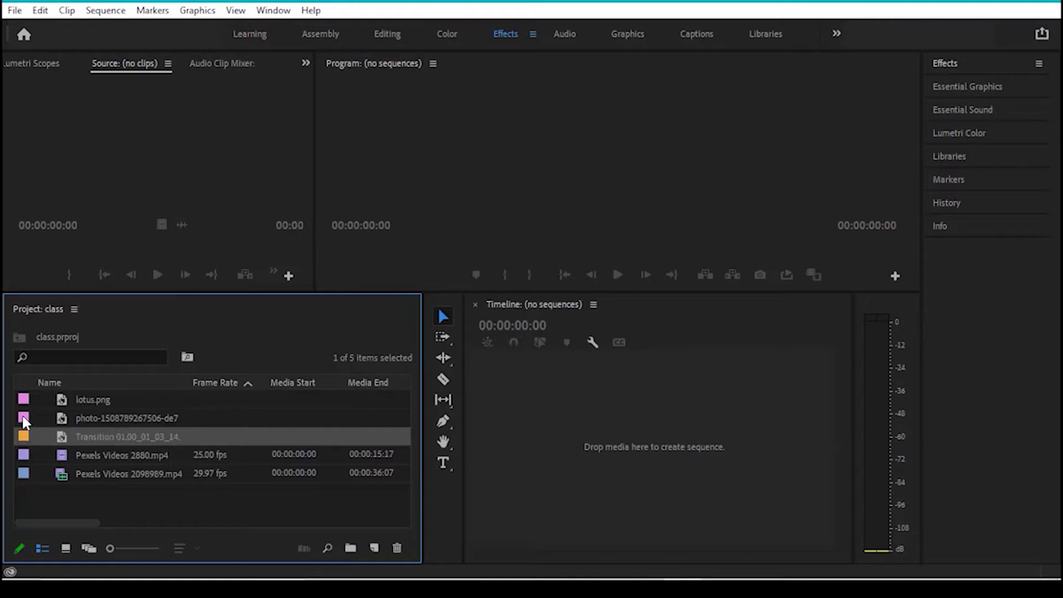
pyautogui.click(24, 420)
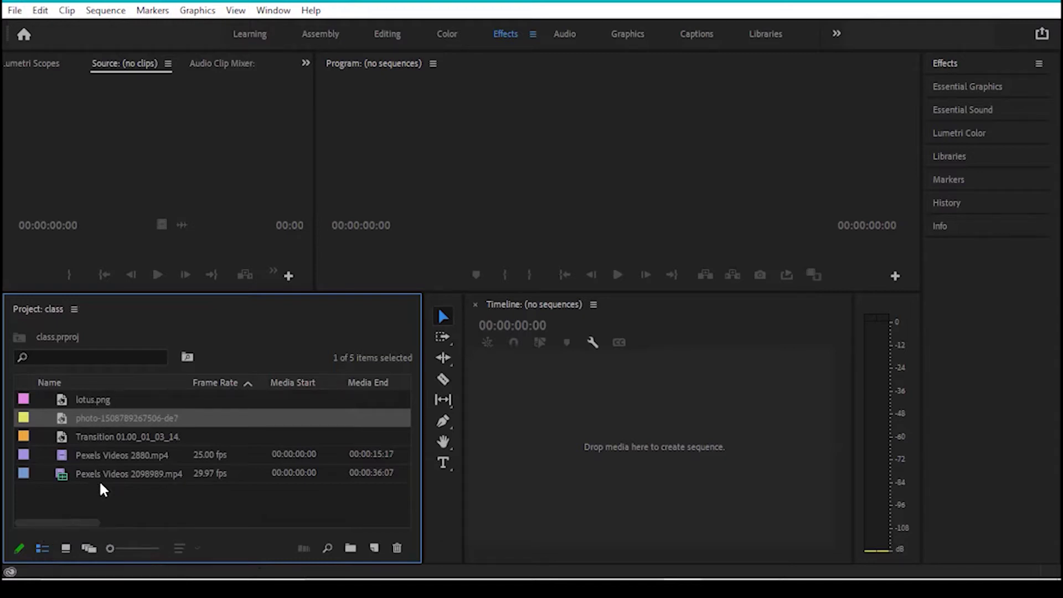
# - Try the Project panel's icon and freeform views and resize the thumbnails
pyautogui.click(66, 550)
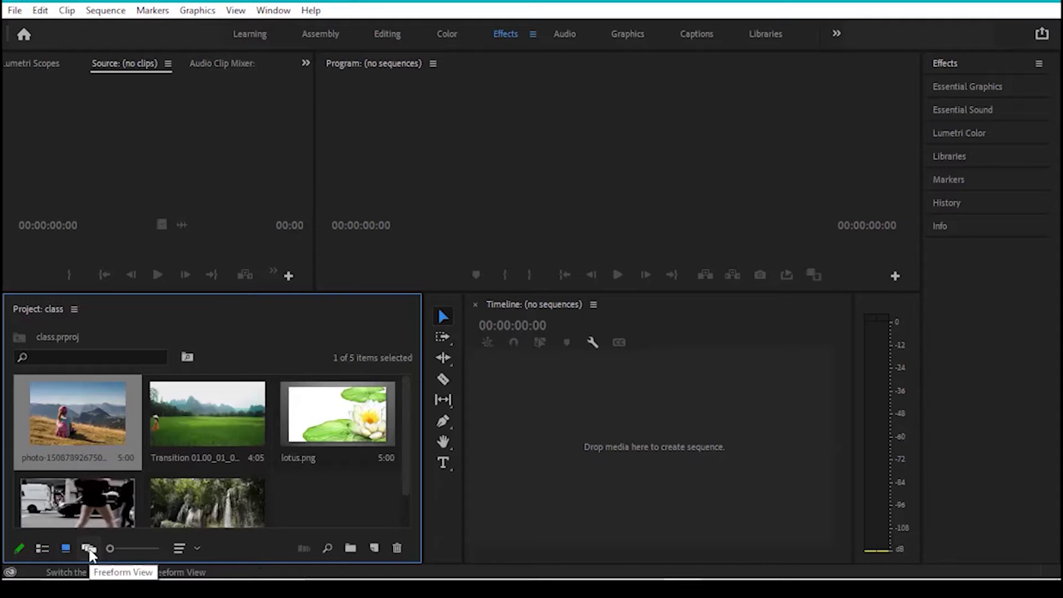
pyautogui.click(90, 549)
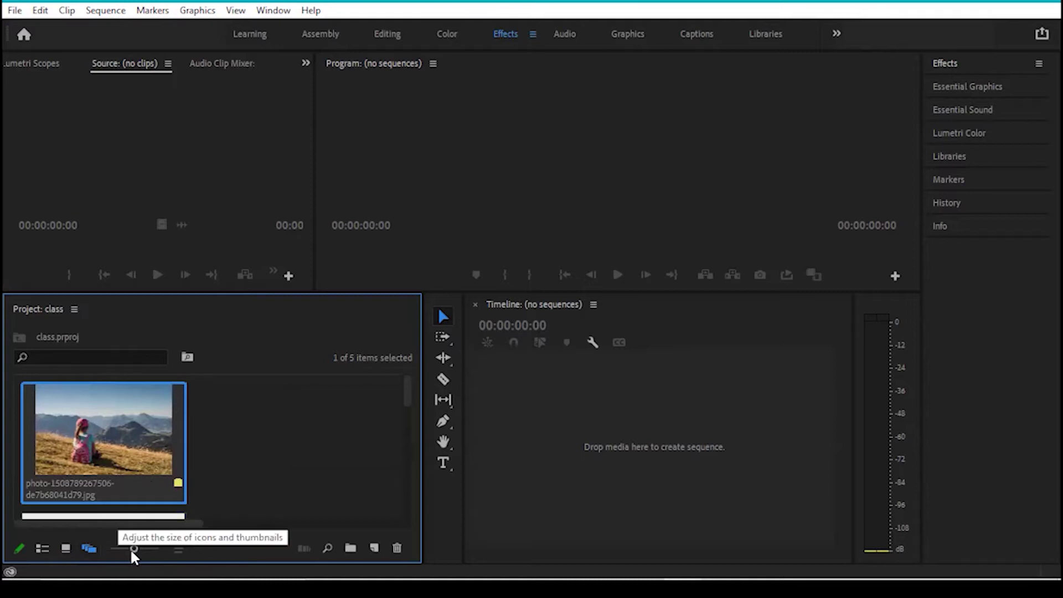
pyautogui.moveTo(133, 549)
pyautogui.mouseDown()
pyautogui.moveTo(112, 549)
pyautogui.moveTo(123, 550)
pyautogui.mouseUp()
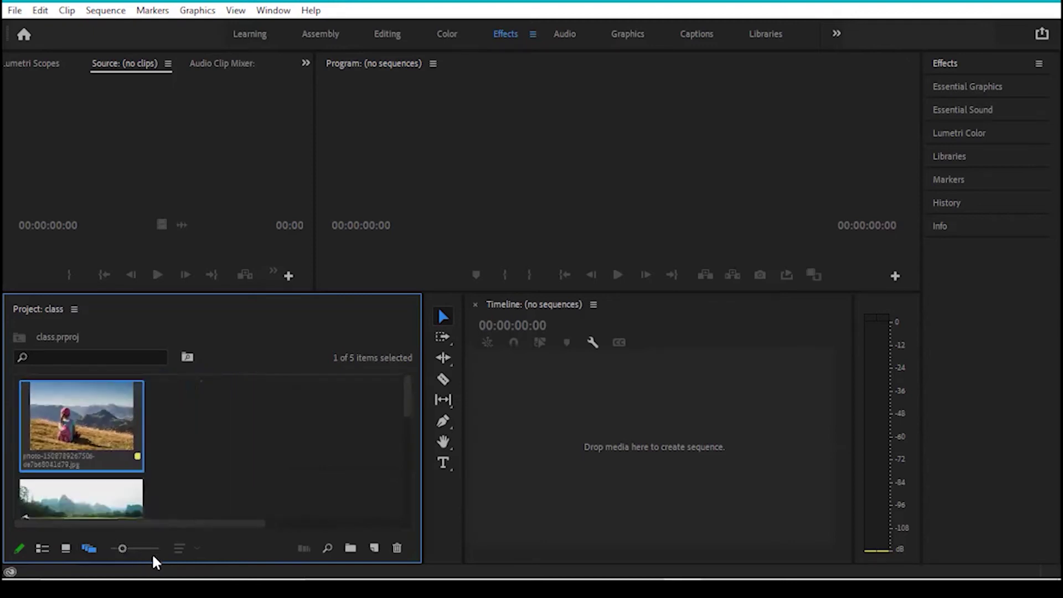
pyautogui.click(68, 548)
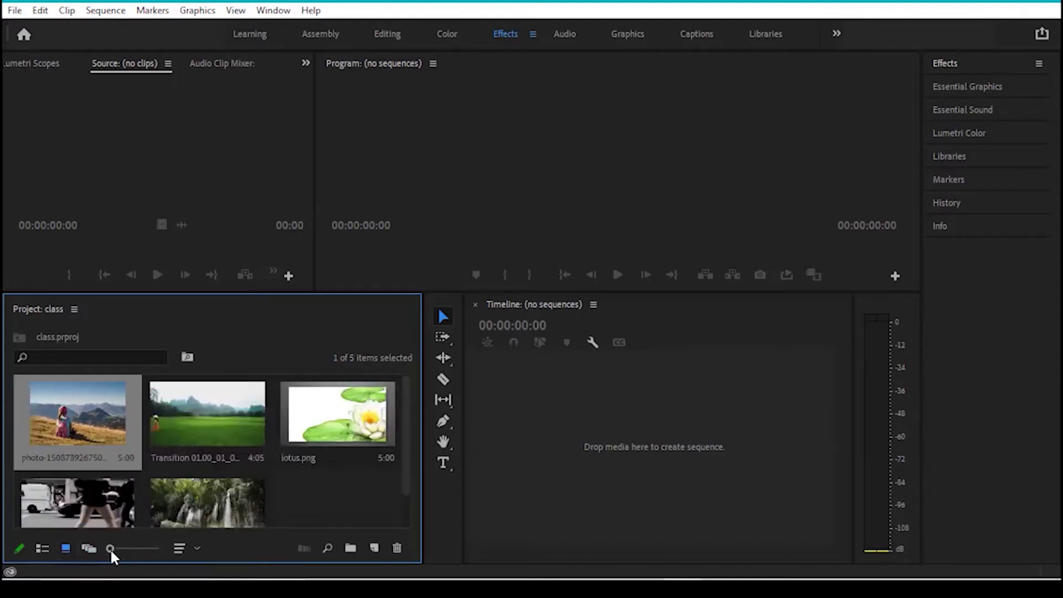
pyautogui.moveTo(111, 548)
pyautogui.mouseDown()
pyautogui.moveTo(142, 548)
pyautogui.moveTo(101, 552)
pyautogui.moveTo(139, 549)
pyautogui.moveTo(110, 556)
pyautogui.mouseUp()
# - Return the Project panel to list view with larger rows and deselect the photo
pyautogui.click(42, 549)
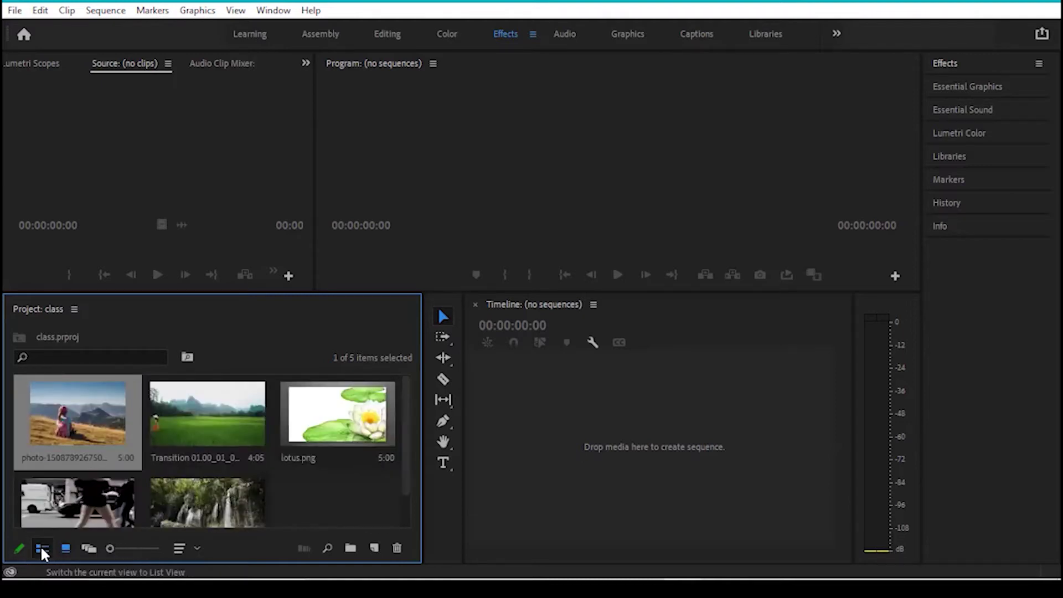
pyautogui.moveTo(111, 548)
pyautogui.mouseDown()
pyautogui.moveTo(154, 548)
pyautogui.moveTo(116, 551)
pyautogui.mouseUp()
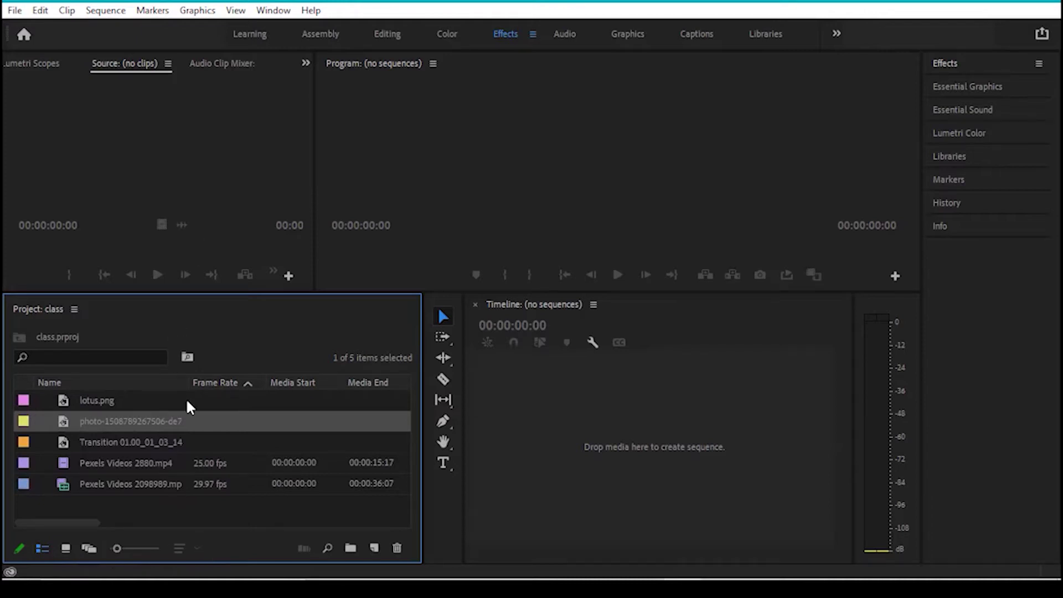
pyautogui.click(229, 515)
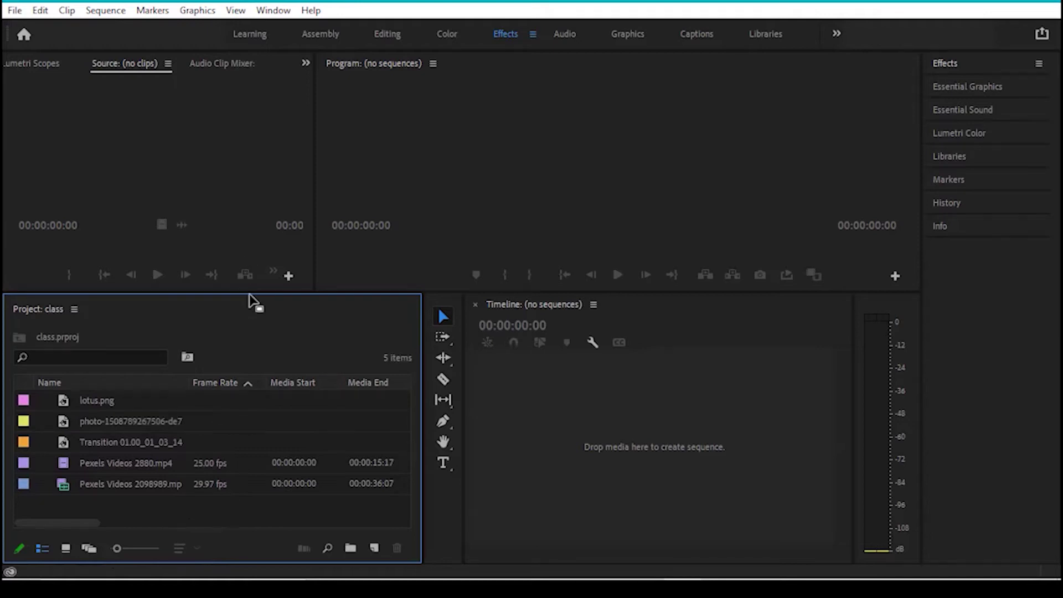
# - Make the monitors taller and widen the Source Monitor by dragging the panel dividers
pyautogui.moveTo(251, 292); pyautogui.dragTo(249, 326)
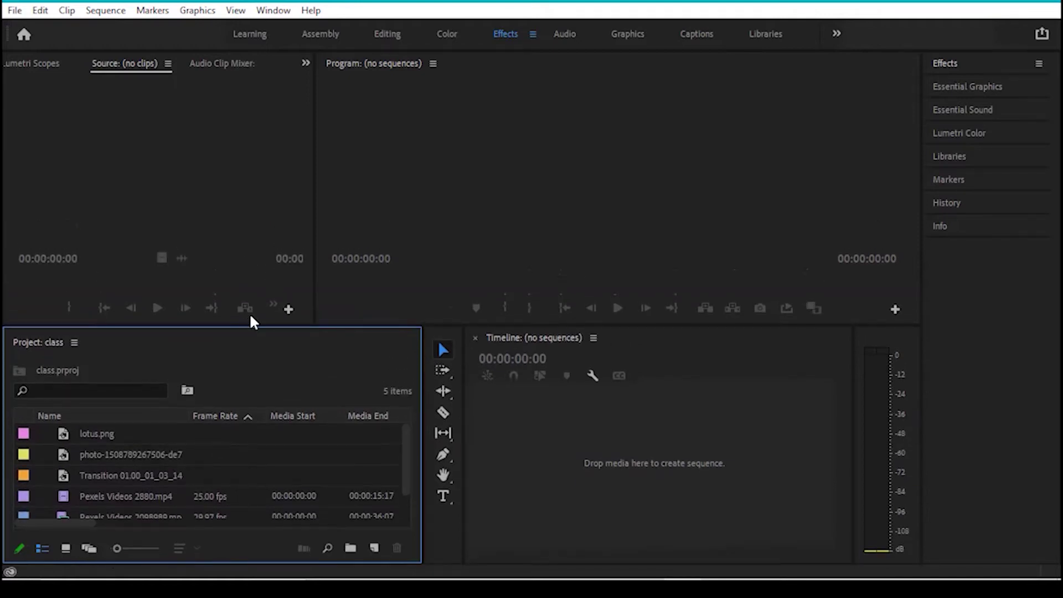
pyautogui.moveTo(314, 194); pyautogui.dragTo(421, 196)
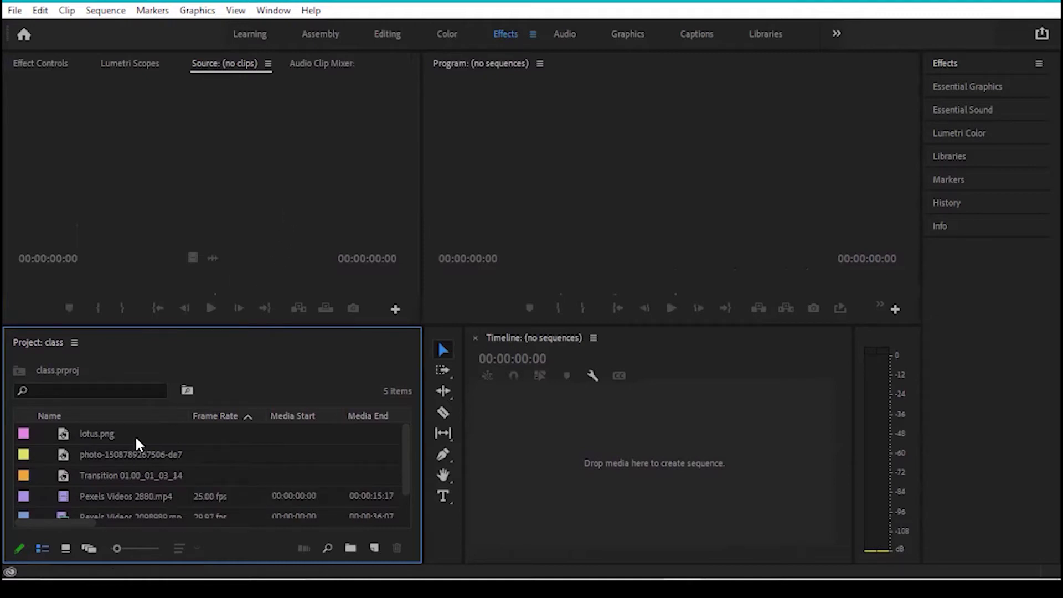
# - Open Pexels Videos 2098989.mp4 in the Source Monitor and add markers at 00:00:07:06 and 00:00:13:06
pyautogui.doubleClick(108, 430)
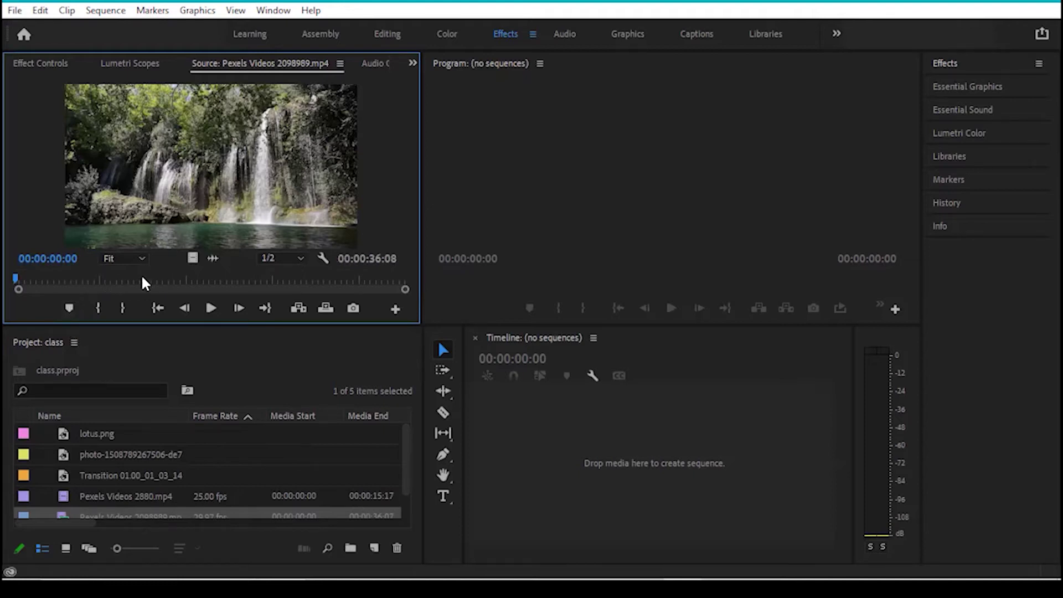
pyautogui.click(211, 309)
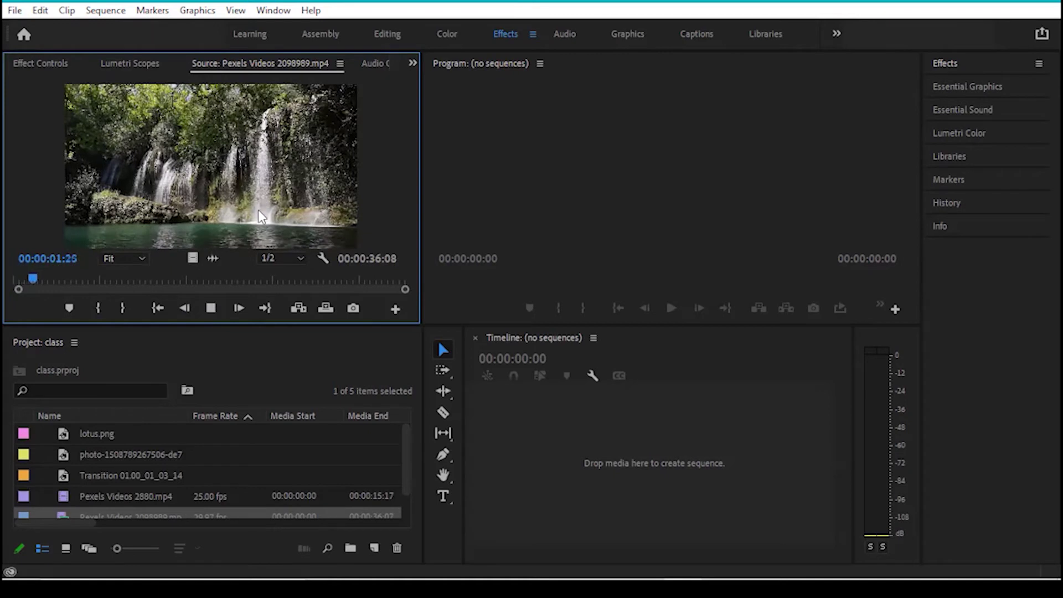
pyautogui.click(211, 308)
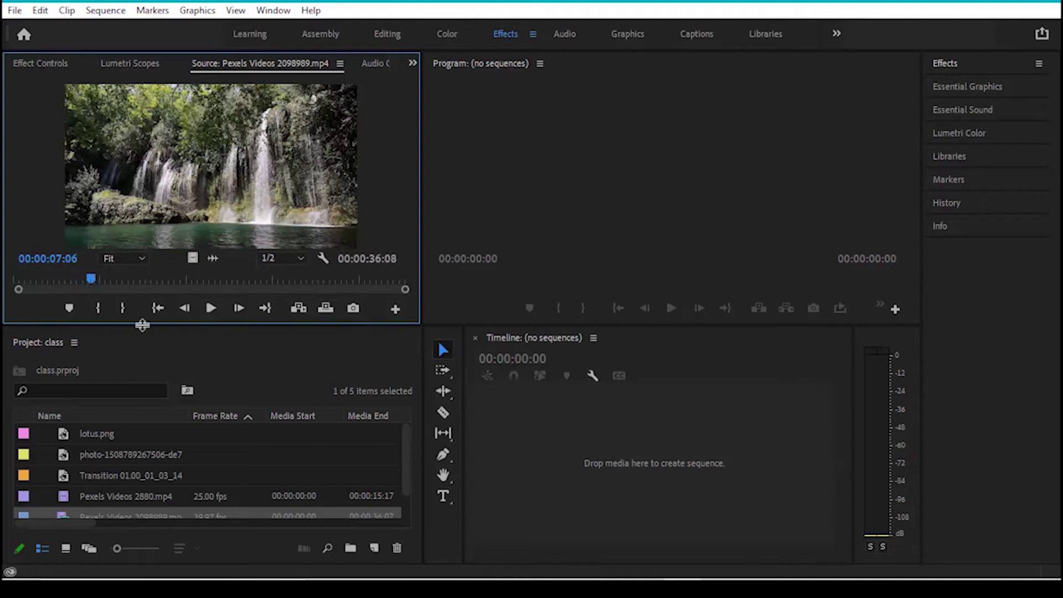
pyautogui.click(70, 309)
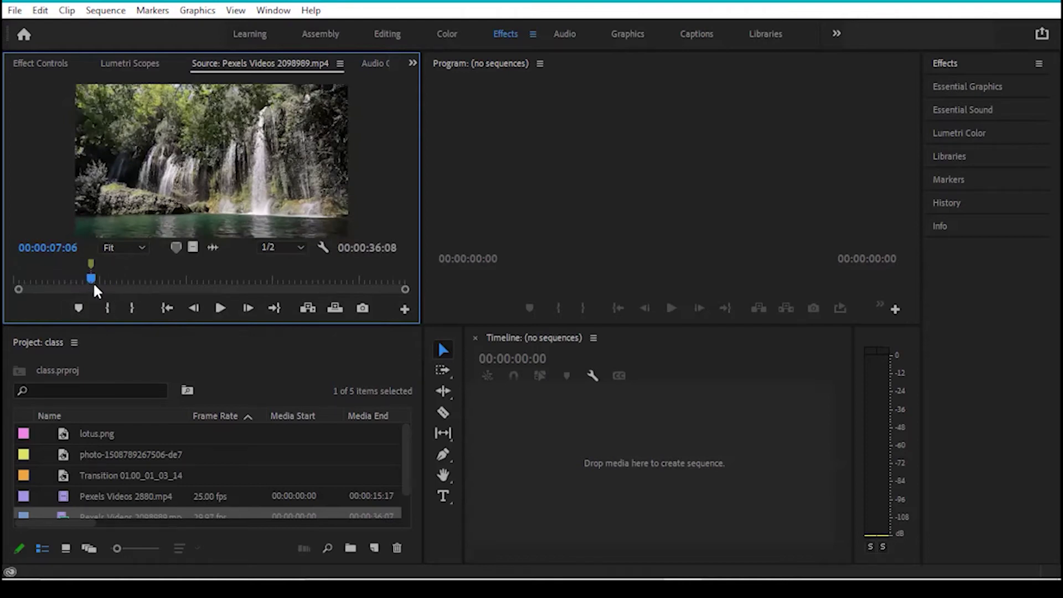
pyautogui.moveTo(91, 279); pyautogui.dragTo(155, 278)
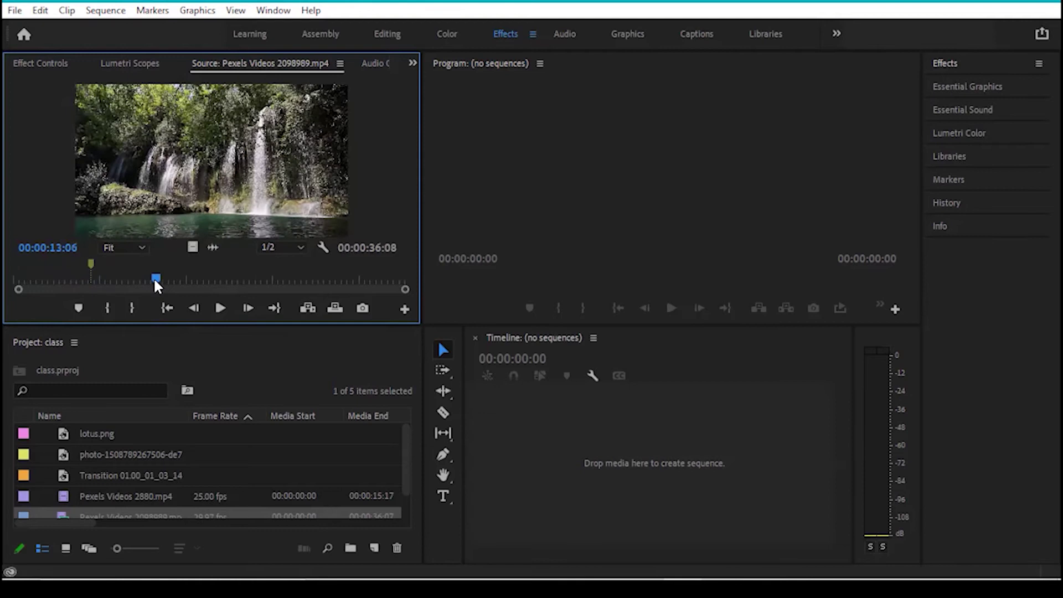
pyautogui.click(79, 309)
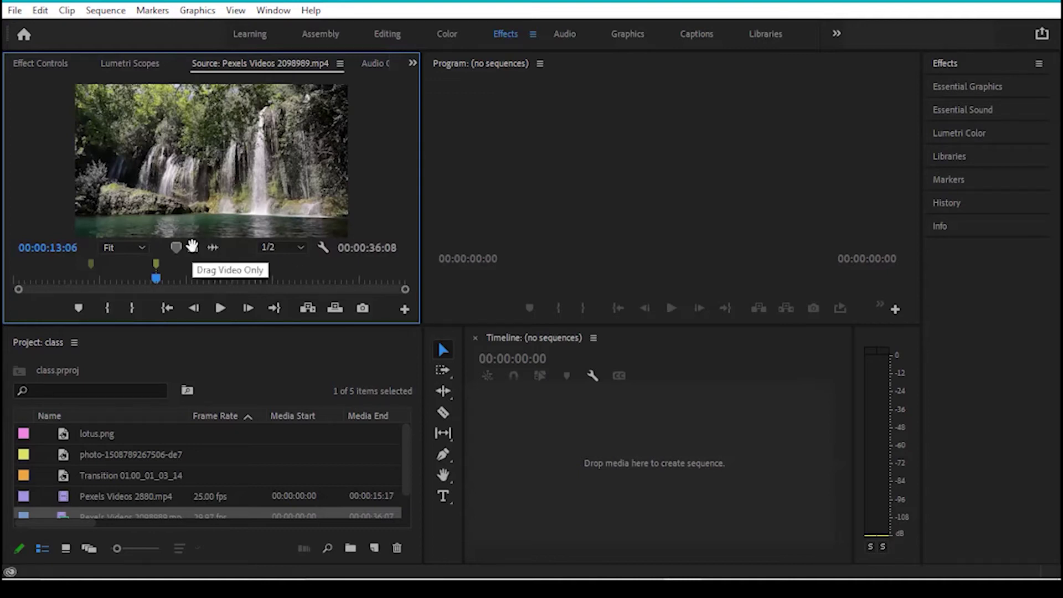
# - Drag the waterfall clip's video into the empty Timeline to create the Pexels Videos 2098989 sequence
pyautogui.moveTo(191, 247)
pyautogui.mouseDown()
pyautogui.moveTo(219, 277)
pyautogui.moveTo(314, 299)
pyautogui.mouseUp()
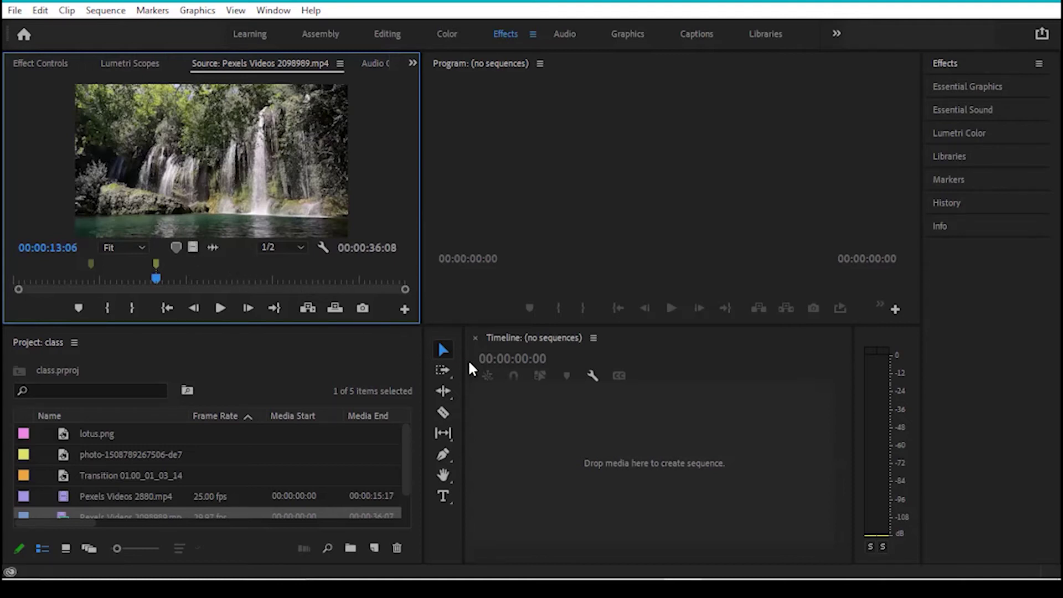
pyautogui.moveTo(314, 299); pyautogui.dragTo(543, 438)
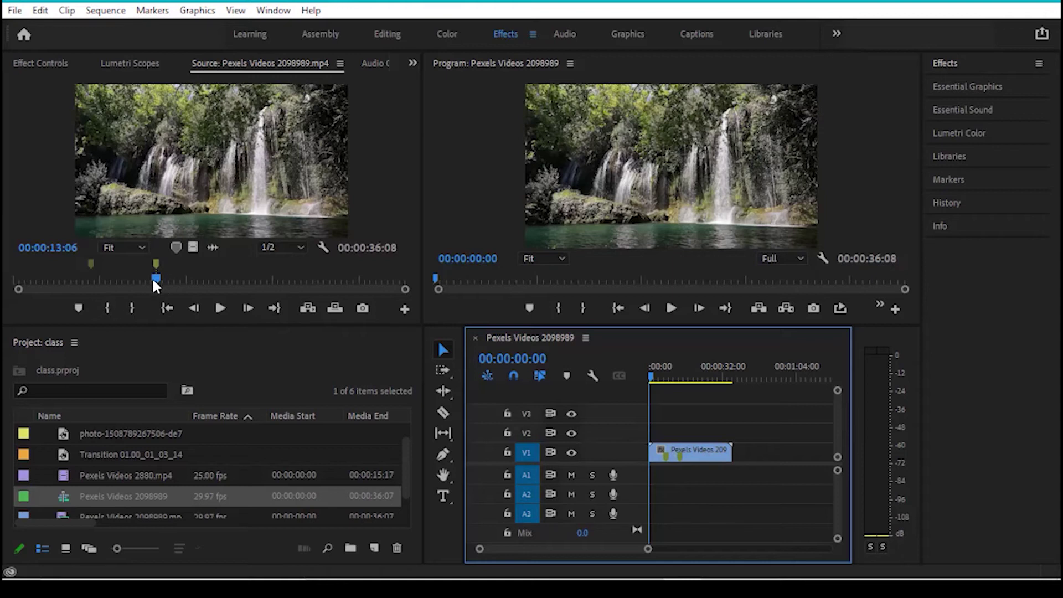
# - Set In at 00:00:11:12 and Out at 00:00:19:21, then place that range on V1 after the first clip
pyautogui.moveTo(156, 282); pyautogui.dragTo(136, 275)
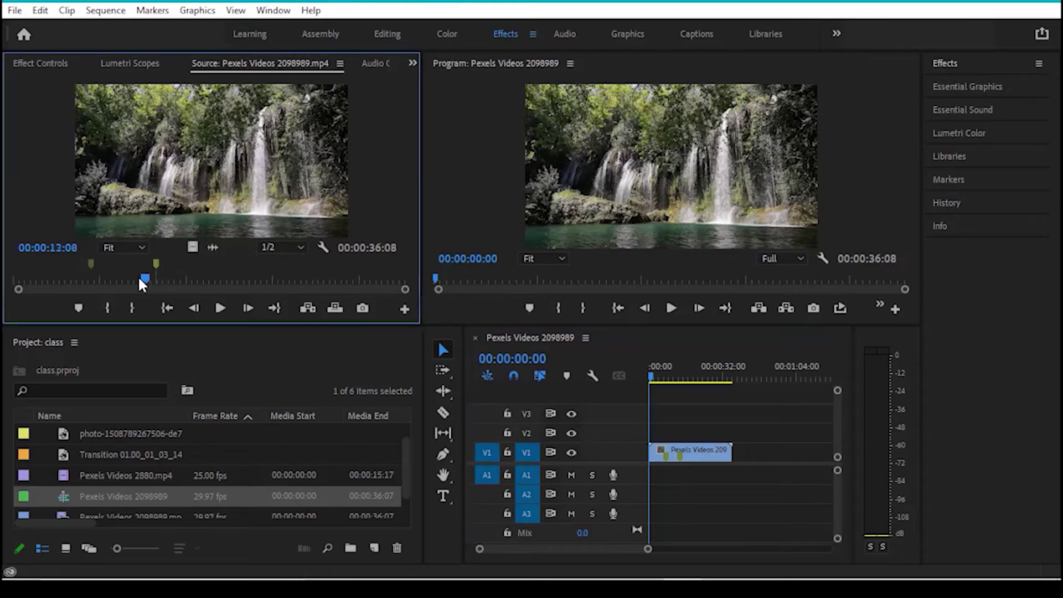
pyautogui.click(105, 305)
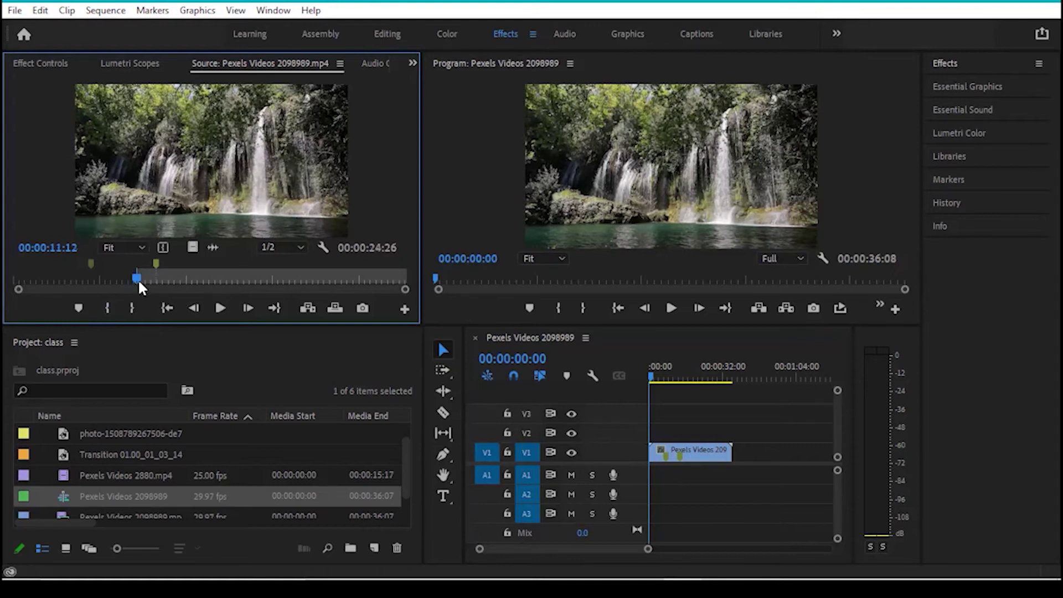
pyautogui.moveTo(137, 279); pyautogui.dragTo(225, 278)
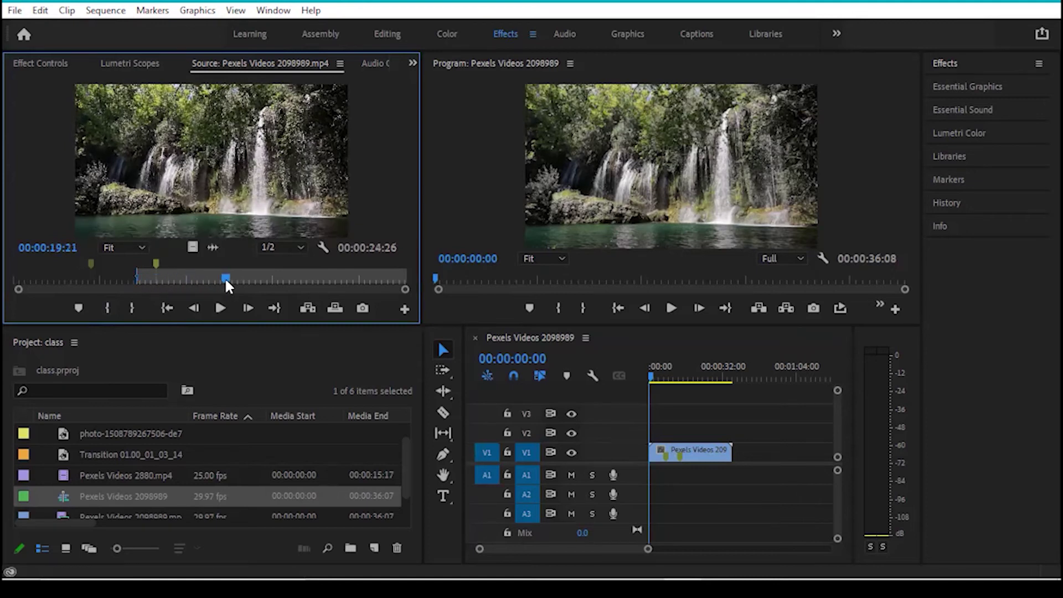
pyautogui.click(133, 308)
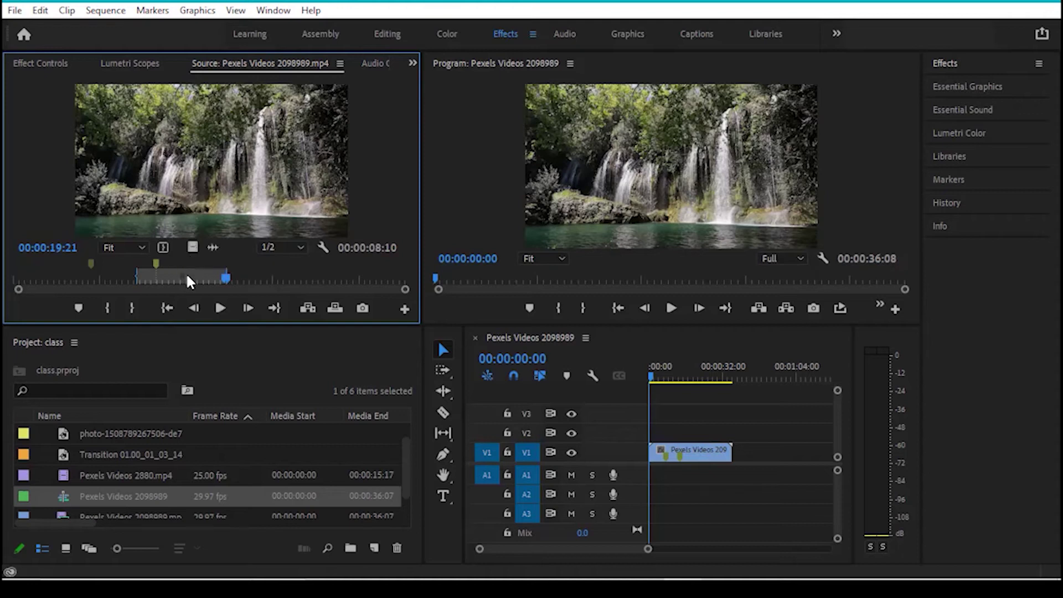
pyautogui.moveTo(192, 248)
pyautogui.mouseDown()
pyautogui.moveTo(787, 488)
pyautogui.moveTo(749, 453)
pyautogui.mouseUp()
pyautogui.moveTo(748, 453); pyautogui.dragTo(749, 452)
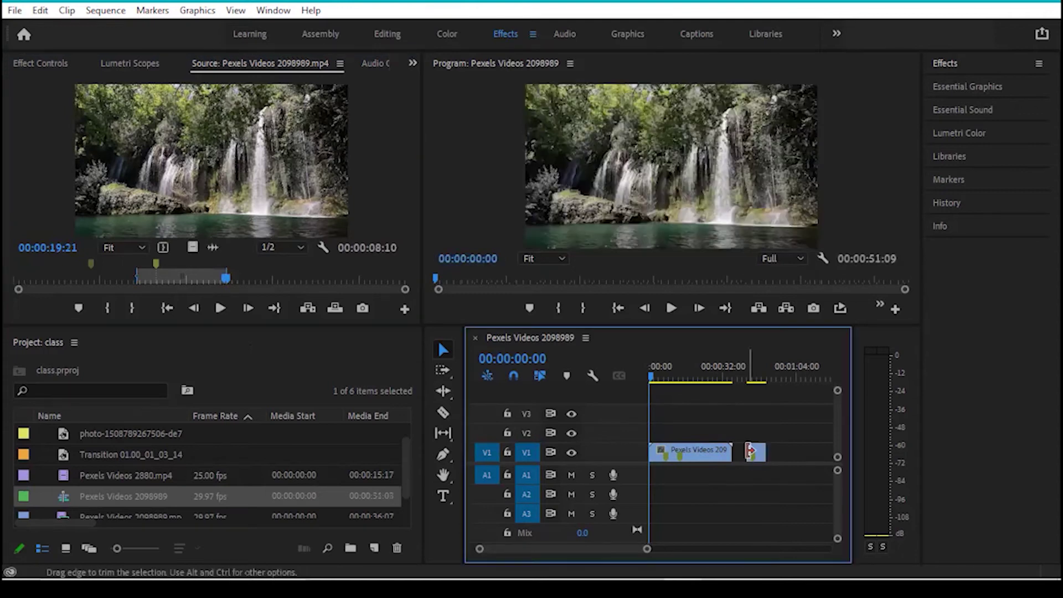
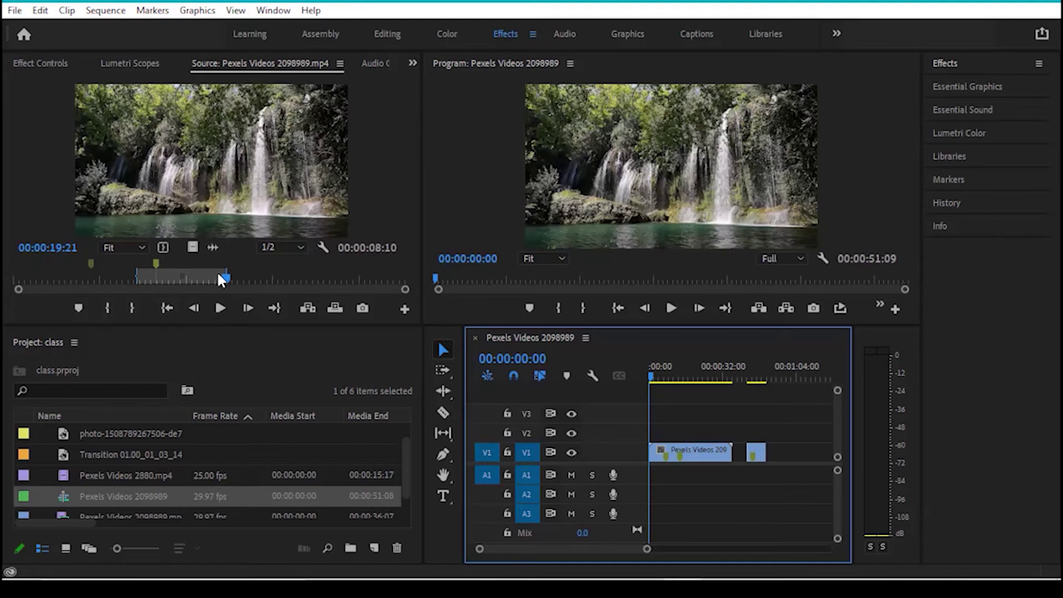
# - Jump between the source clip's In and Out points, then step back one frame from Out
pyautogui.click(167, 308)
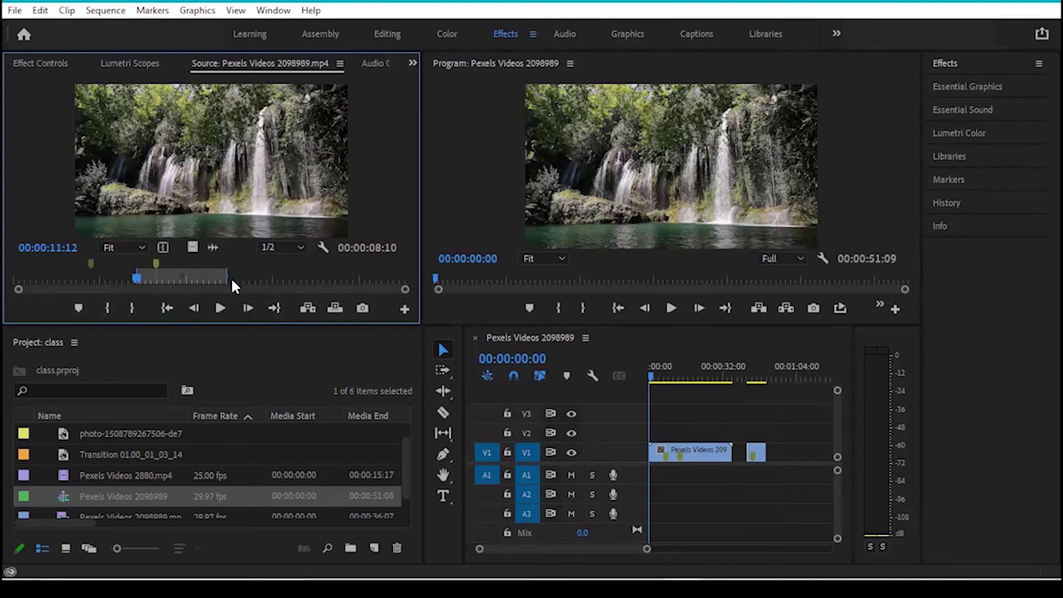
pyautogui.click(274, 307)
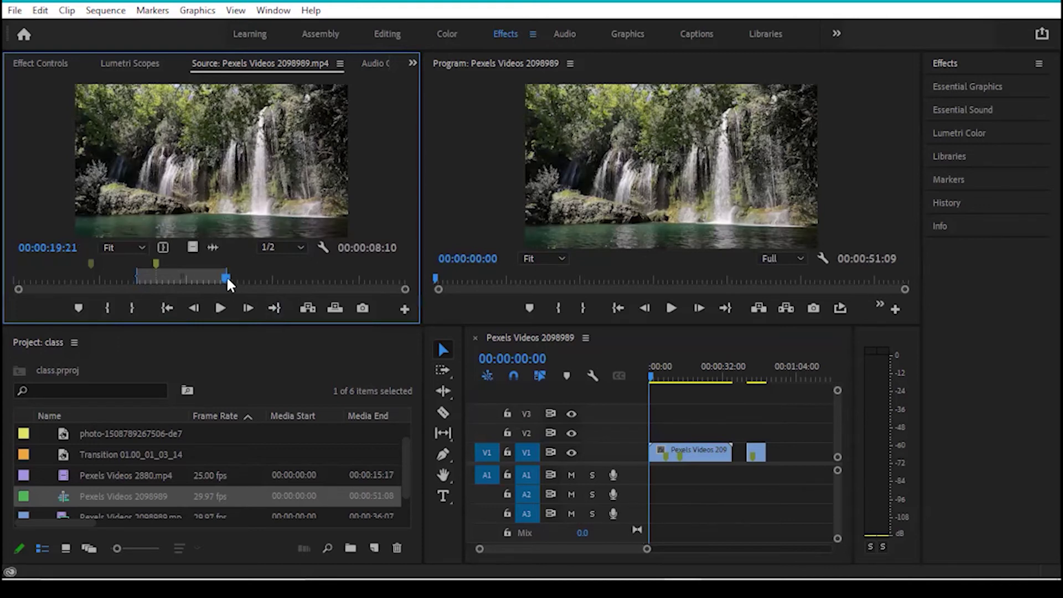
pyautogui.click(166, 308)
pyautogui.click(276, 309)
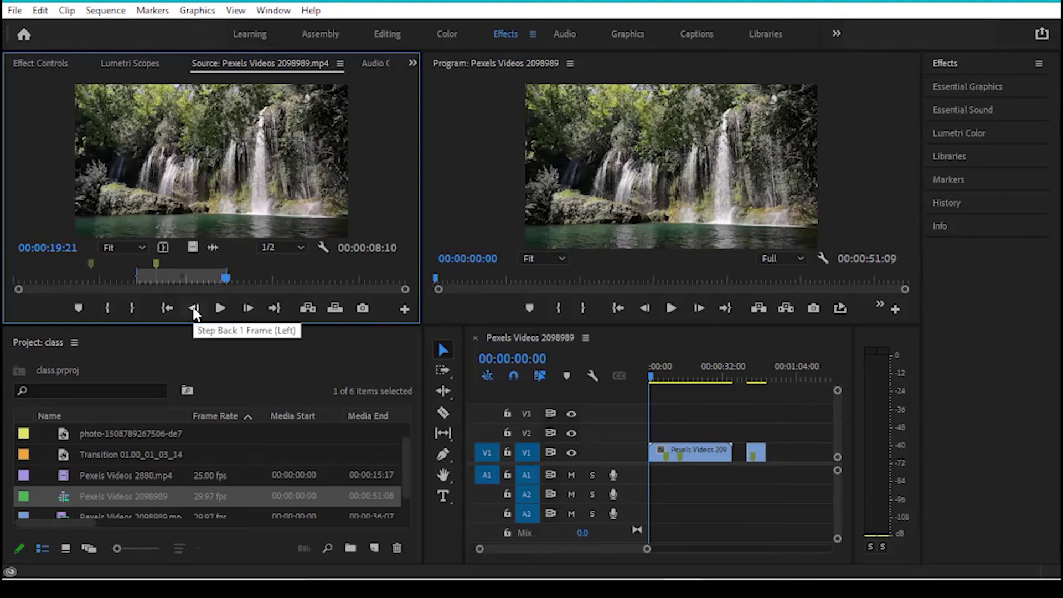
pyautogui.click(194, 309)
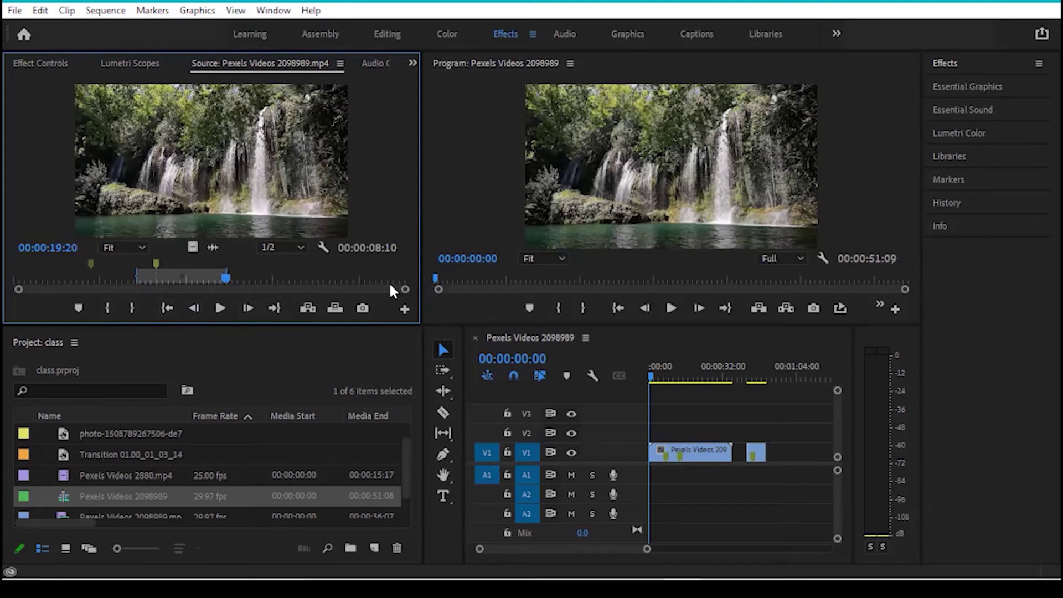
# - Zoom the source ruler, step frame by frame around the Out point, then play briefly to 00:00:20:27
pyautogui.moveTo(404, 289); pyautogui.dragTo(214, 293)
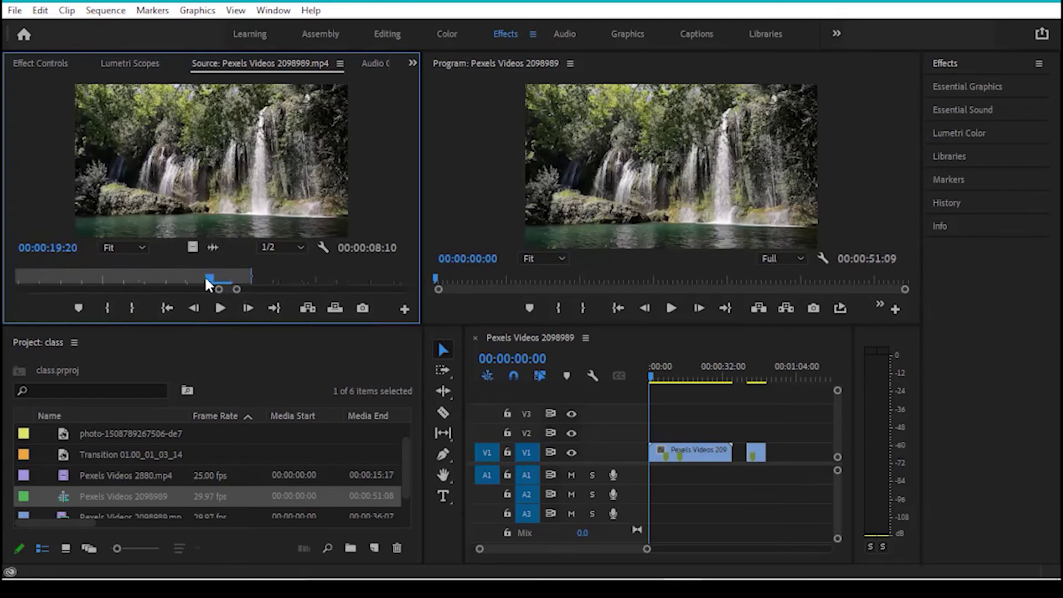
pyautogui.click(193, 308)
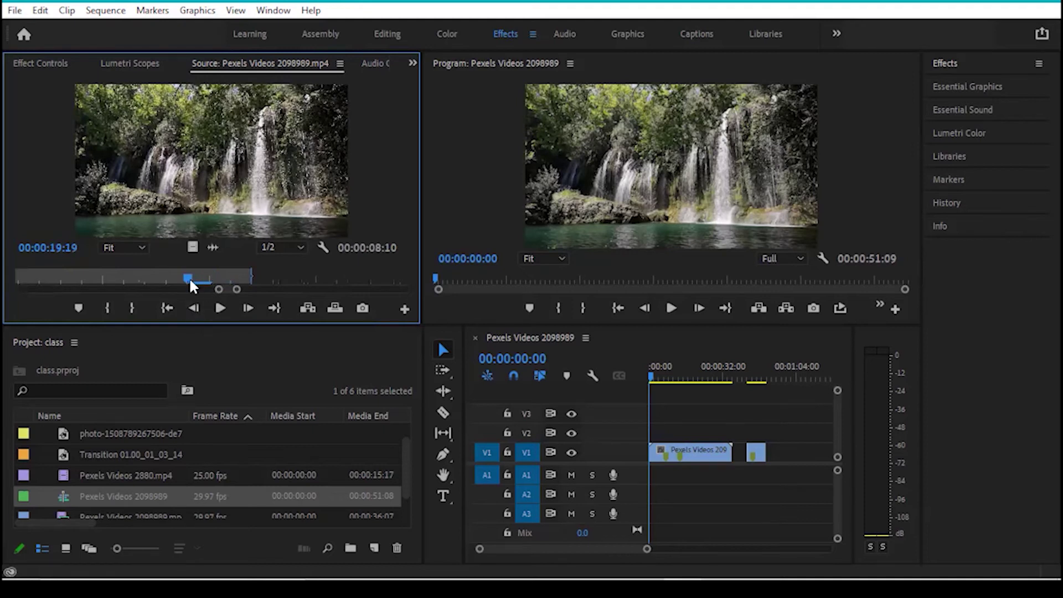
pyautogui.click(193, 308)
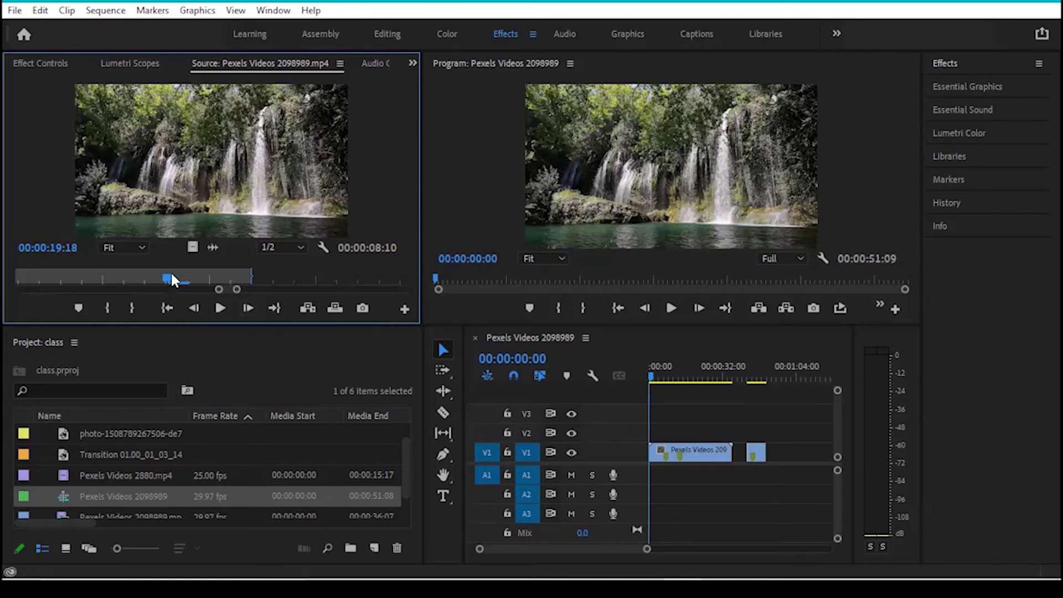
pyautogui.click(247, 308)
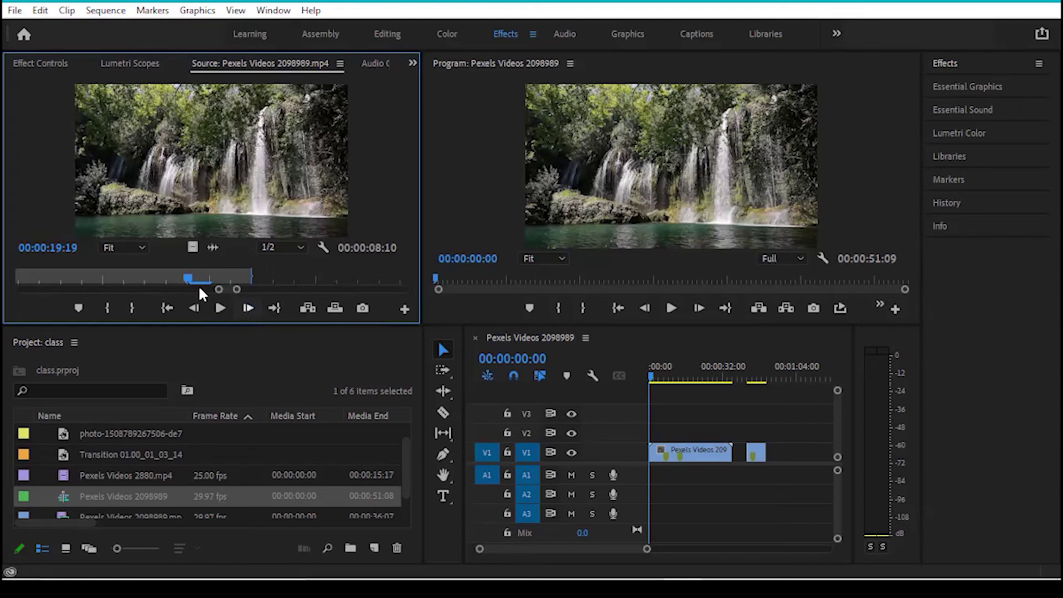
pyautogui.click(246, 308)
pyautogui.click(246, 308)
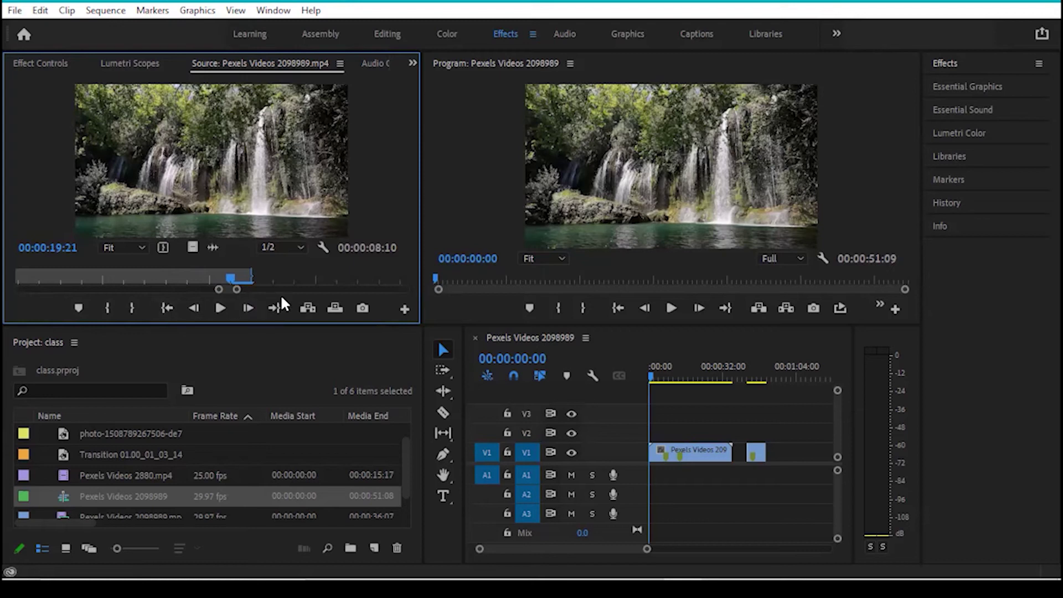
pyautogui.click(220, 309)
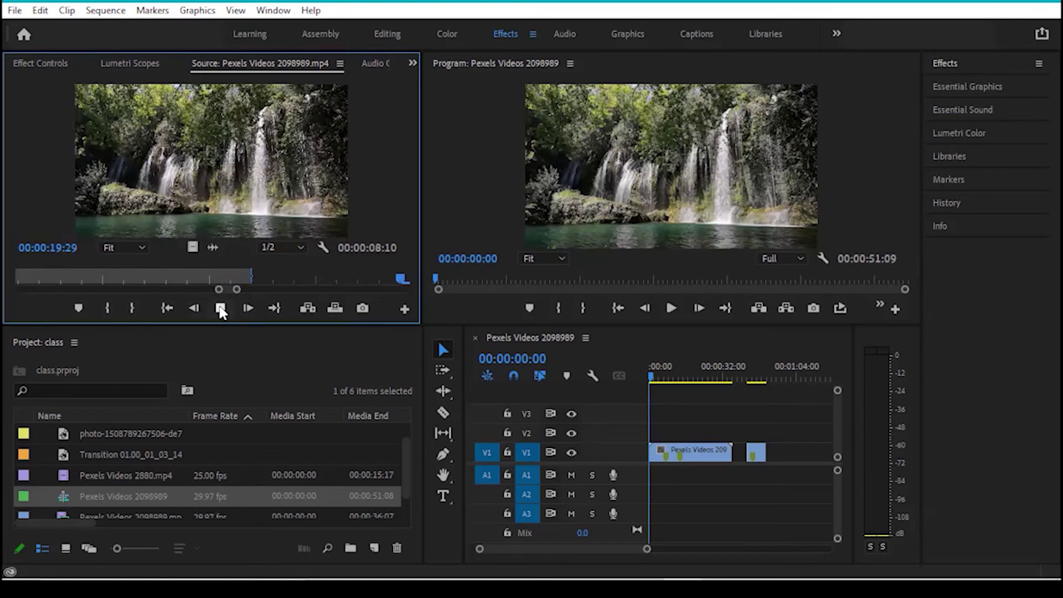
pyautogui.click(221, 308)
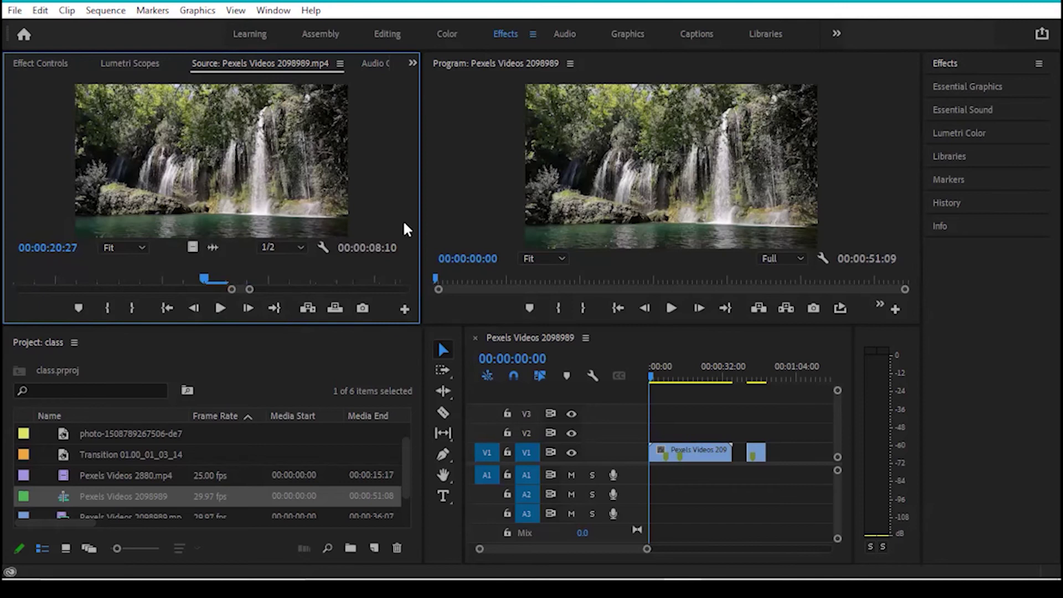
# - In the Button Editor, drag Overwrite and Export Frame out of the Source Monitor button bar
pyautogui.click(404, 310)
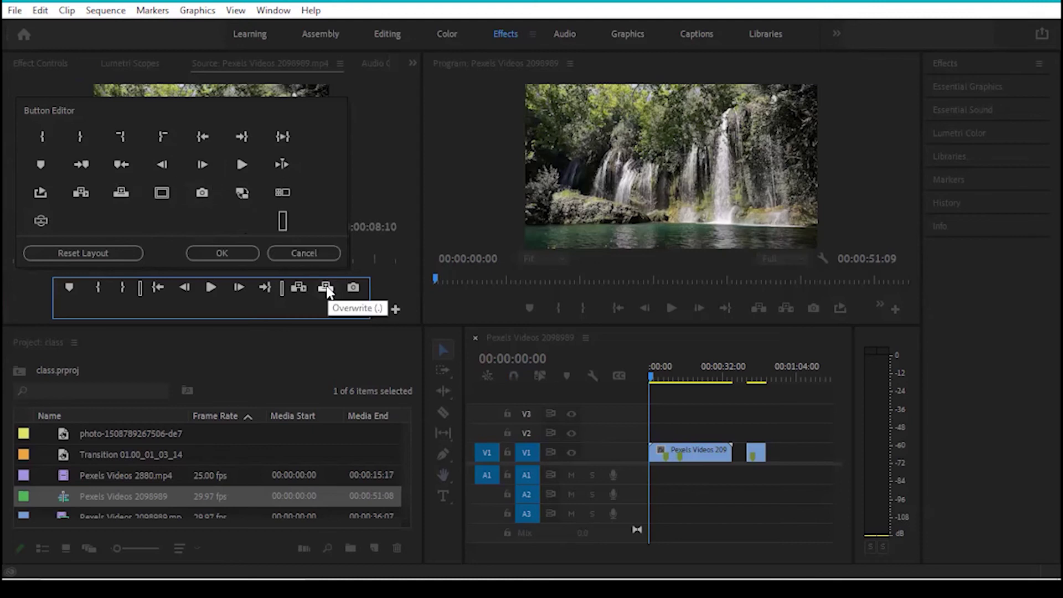
pyautogui.moveTo(325, 286); pyautogui.dragTo(235, 221)
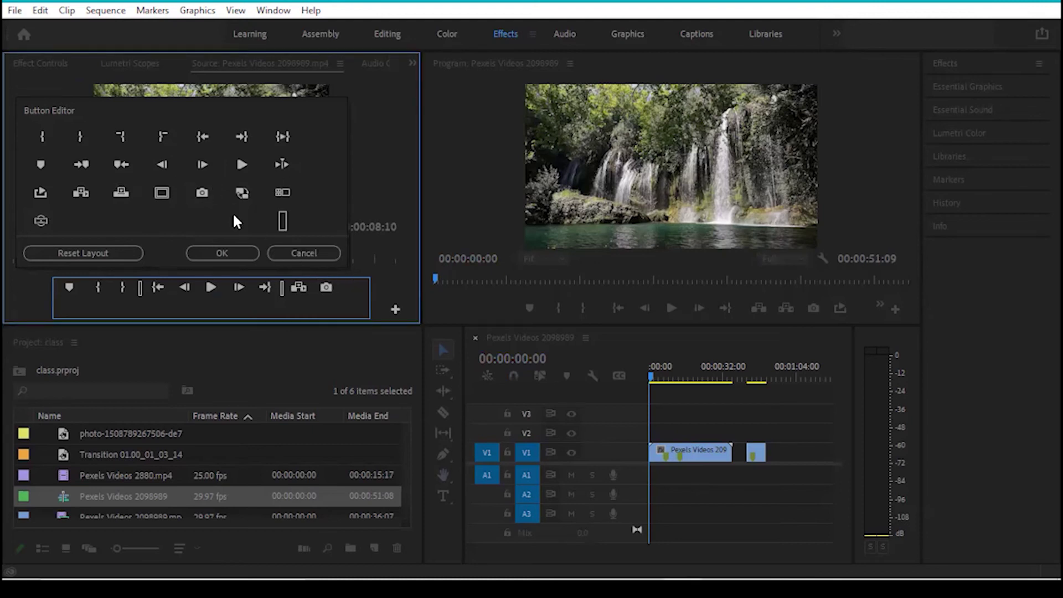
pyautogui.moveTo(326, 288); pyautogui.dragTo(183, 203)
pyautogui.click(396, 313)
pyautogui.click(395, 312)
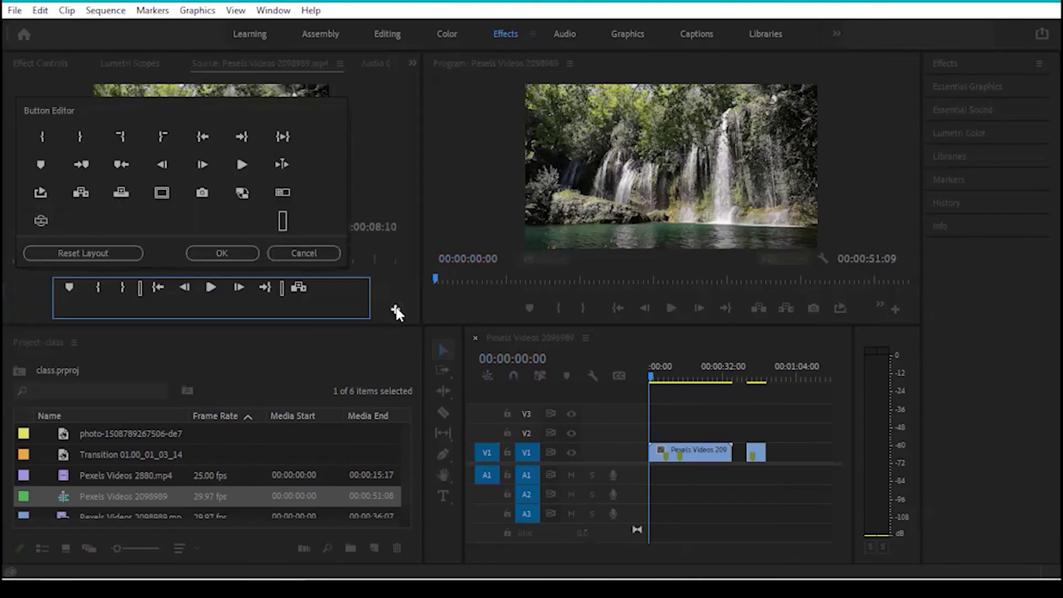
pyautogui.press('Escape')
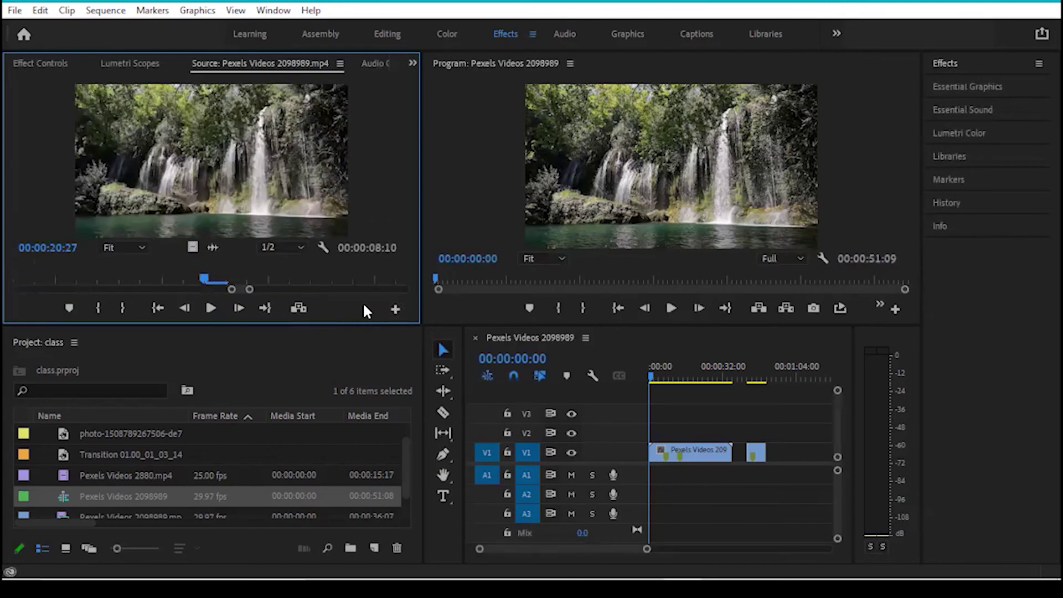
# - Drag Overwrite back into the Source Monitor button bar, right after Insert
pyautogui.click(396, 310)
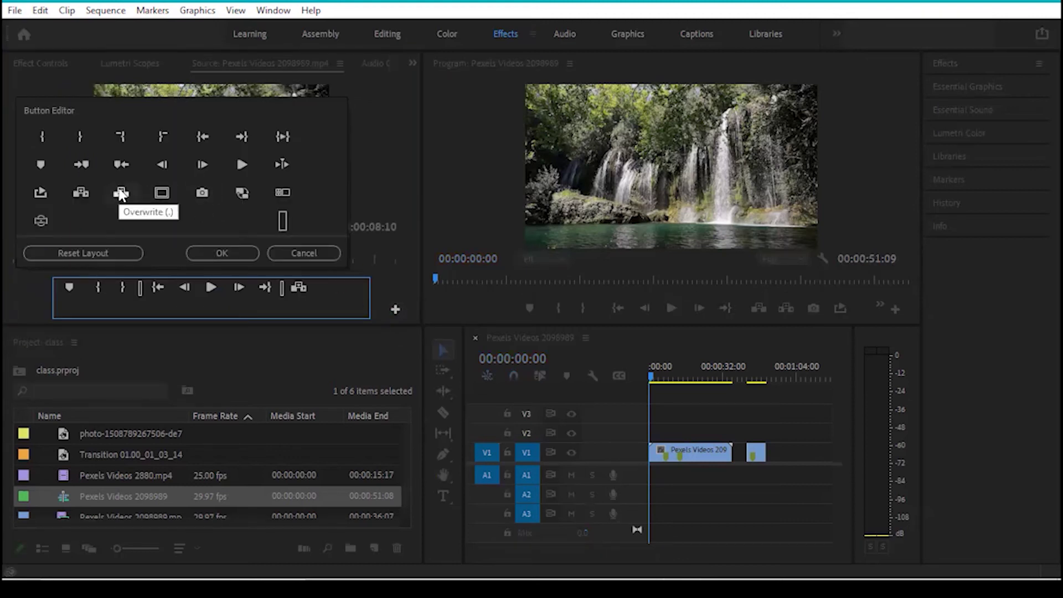
pyautogui.moveTo(120, 193); pyautogui.dragTo(136, 200)
pyautogui.moveTo(167, 220); pyautogui.dragTo(315, 288)
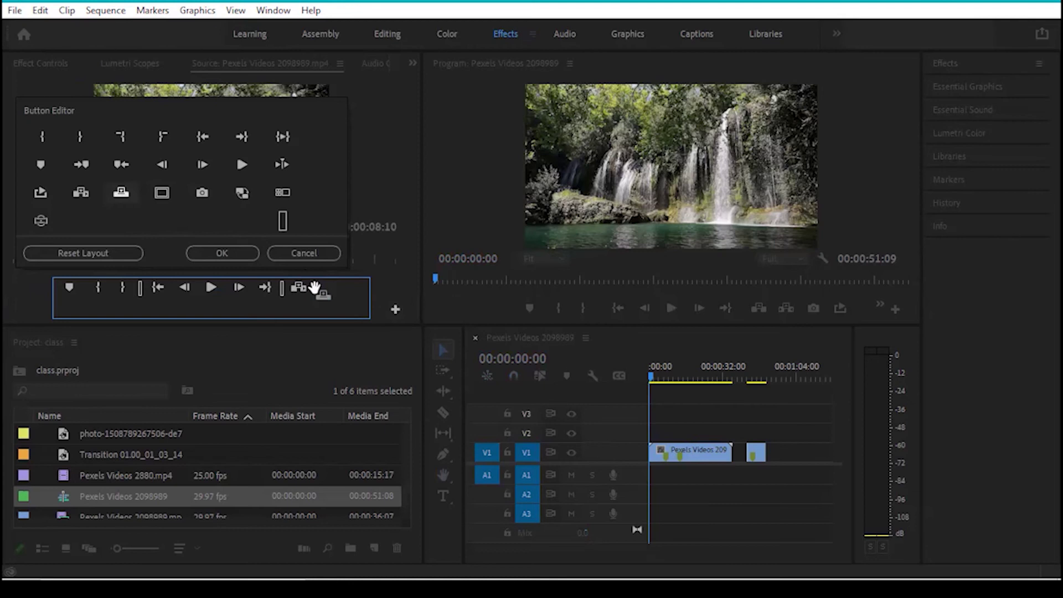
pyautogui.moveTo(315, 288); pyautogui.dragTo(277, 281)
pyautogui.moveTo(277, 281); pyautogui.dragTo(203, 274)
pyautogui.moveTo(271, 275); pyautogui.dragTo(321, 283)
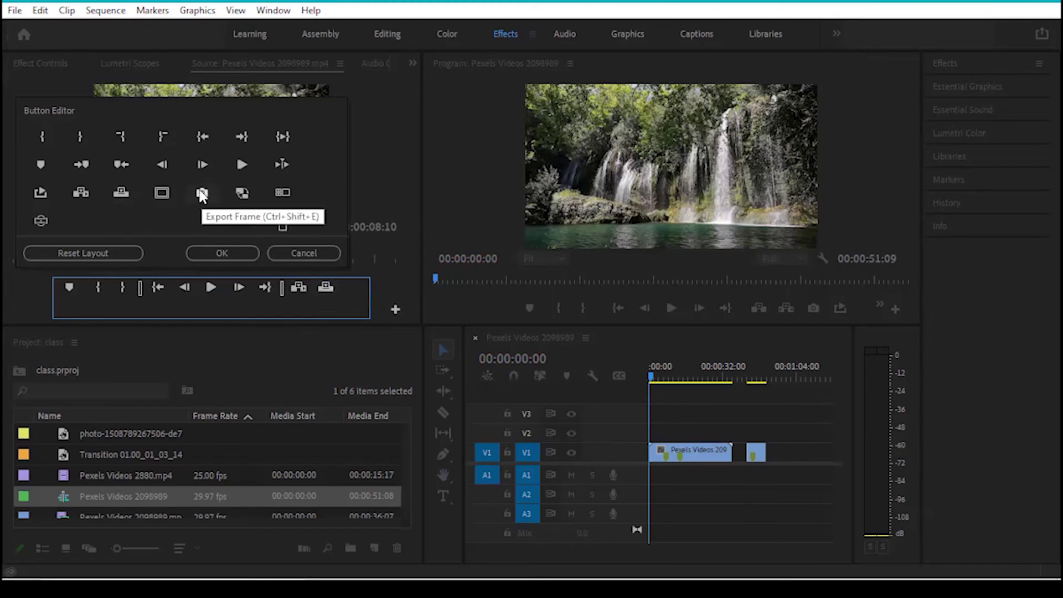
# - Restore Export Frame right after Overwrite and confirm, then reopen the Button Editor and cancel it
pyautogui.moveTo(202, 194); pyautogui.dragTo(340, 283)
pyautogui.moveTo(340, 282); pyautogui.dragTo(341, 284)
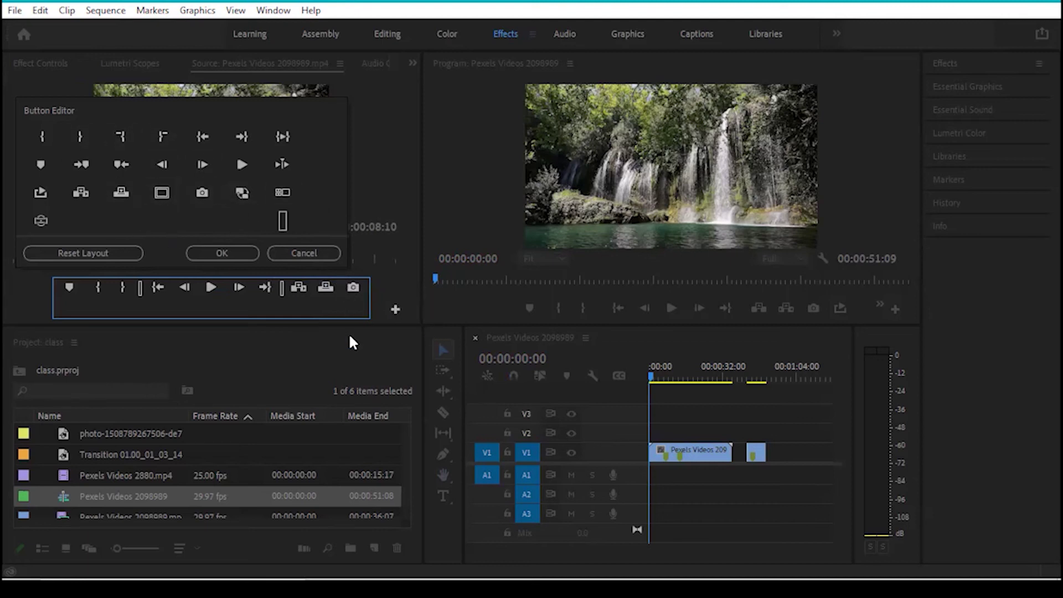
pyautogui.press('Return')
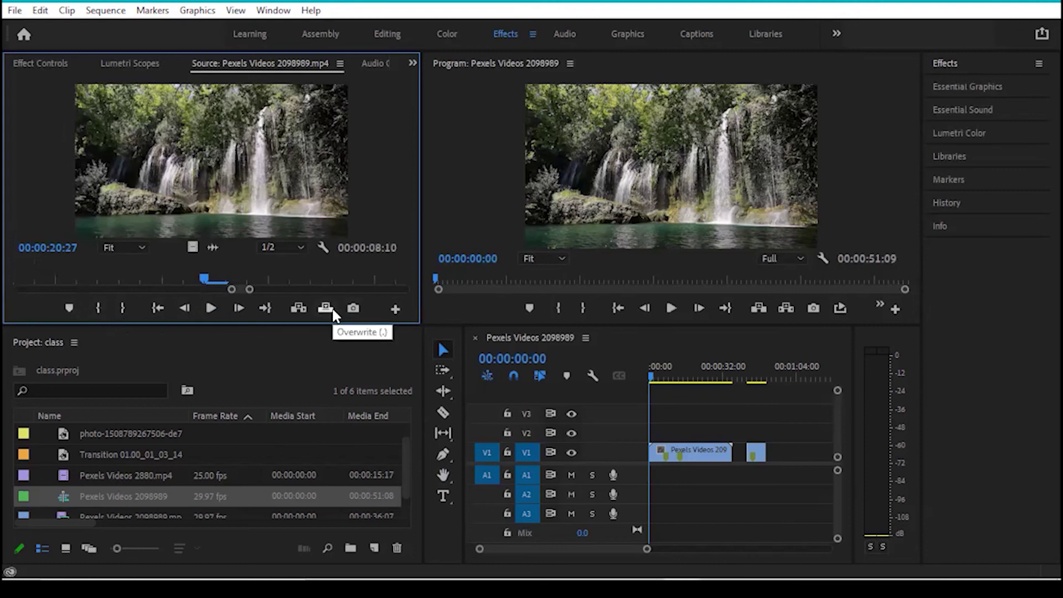
pyautogui.click(395, 309)
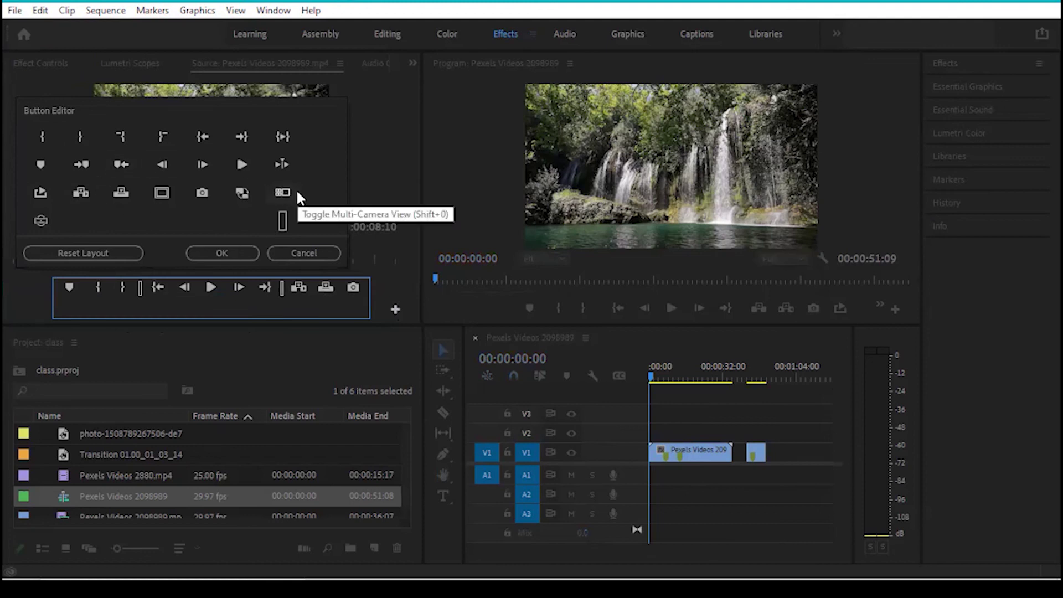
pyautogui.click(304, 253)
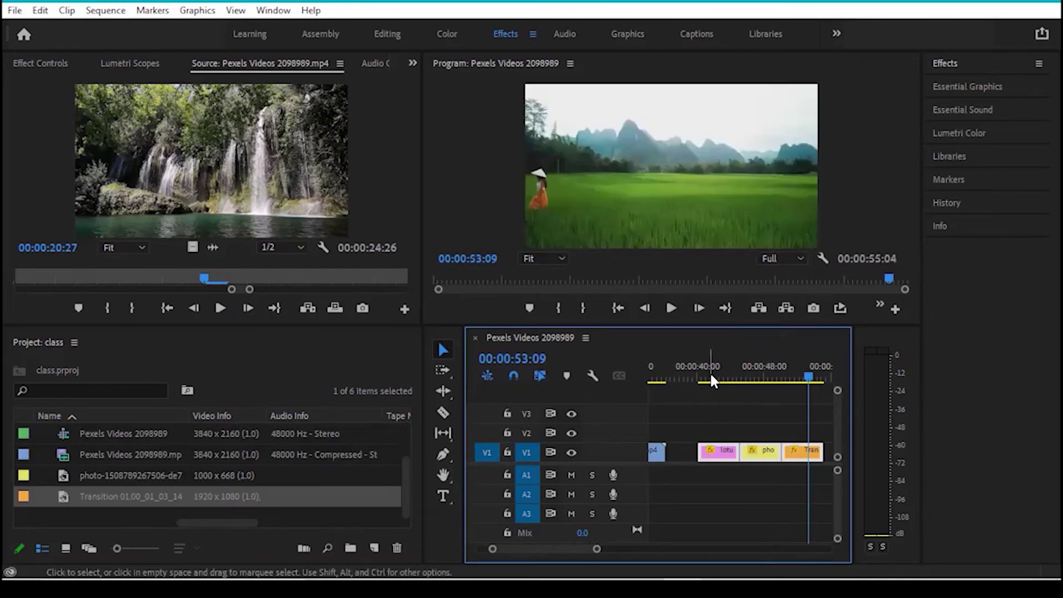
# - Scrub through the lotus, hillside and rice-field clips, parking the playhead at 00:00:47:17
pyautogui.click(713, 379)
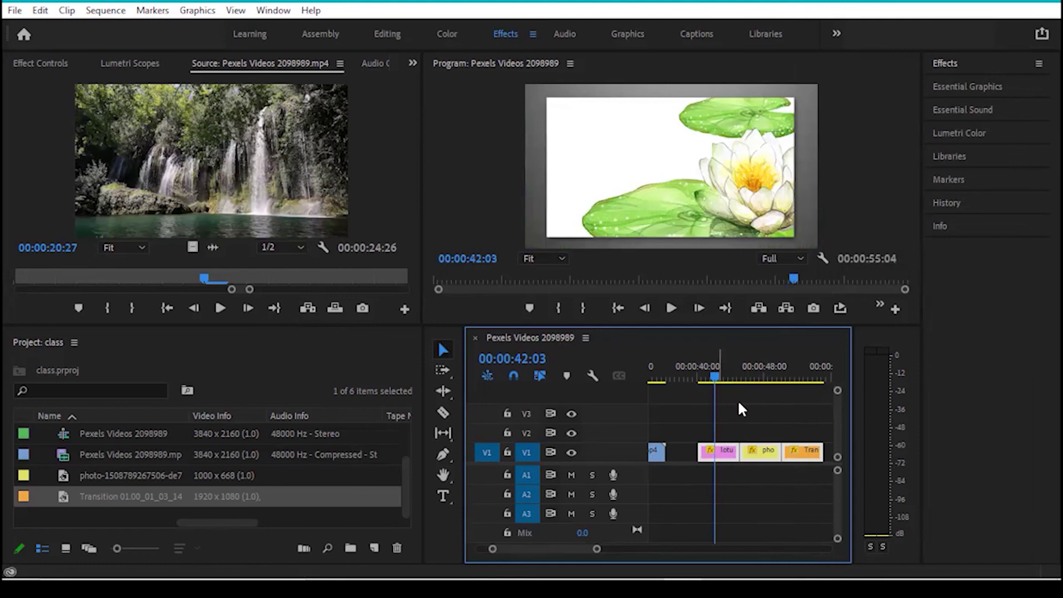
pyautogui.click(767, 382)
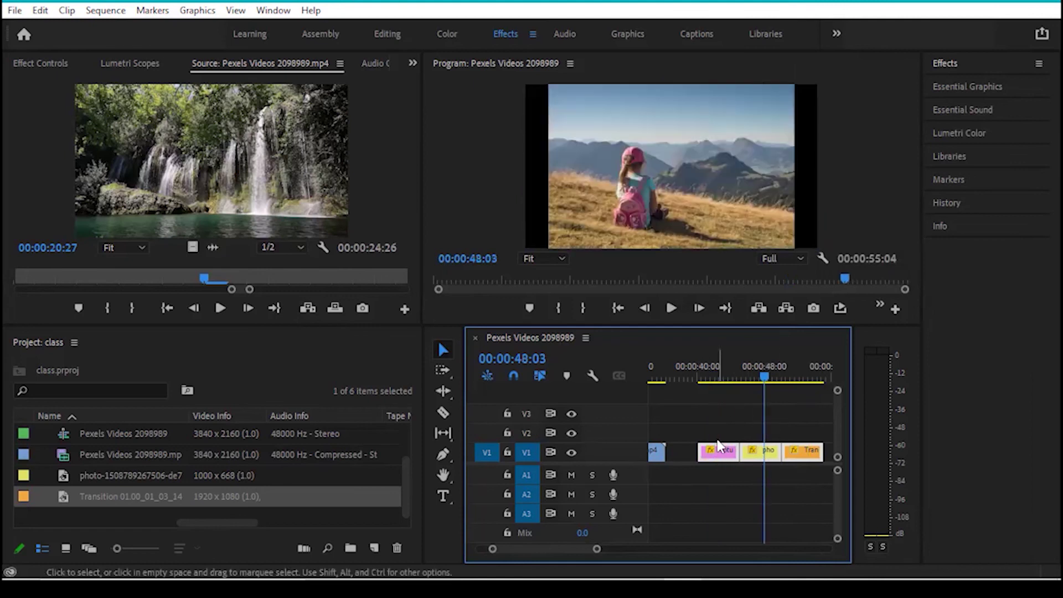
pyautogui.click(718, 382)
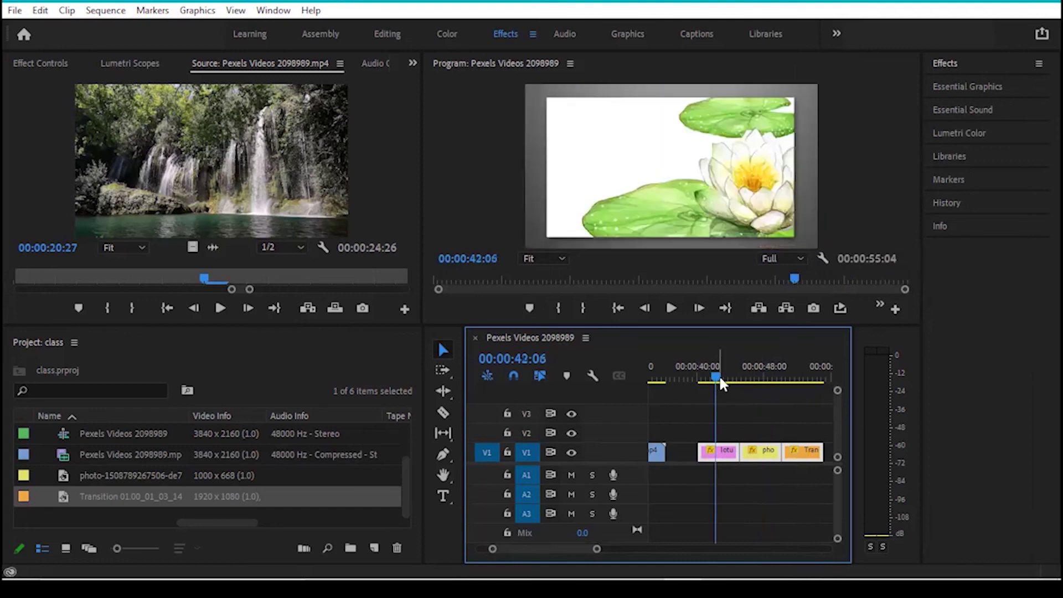
pyautogui.click(757, 375)
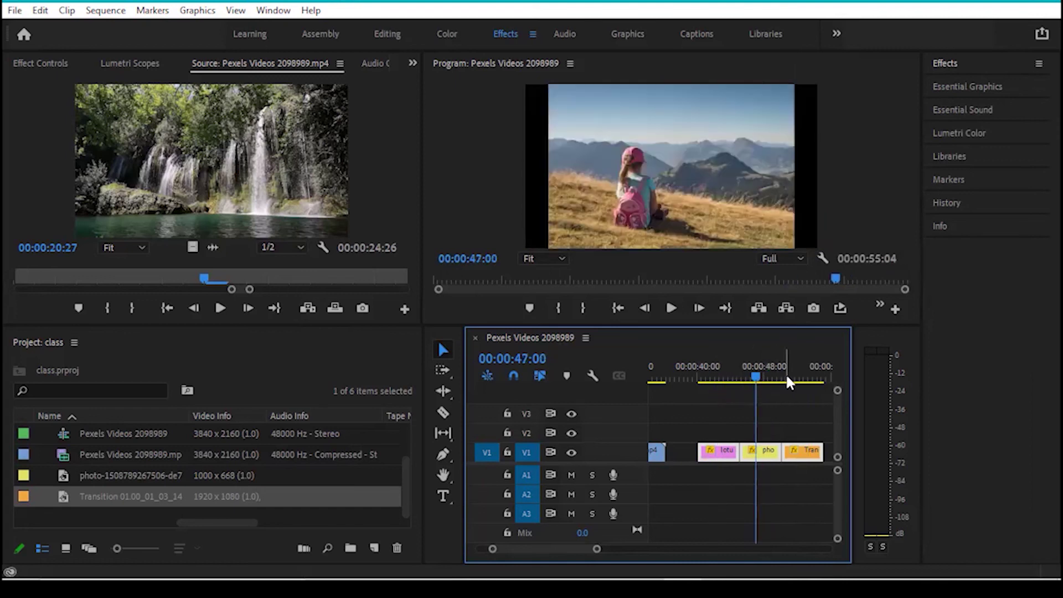
pyautogui.click(801, 377)
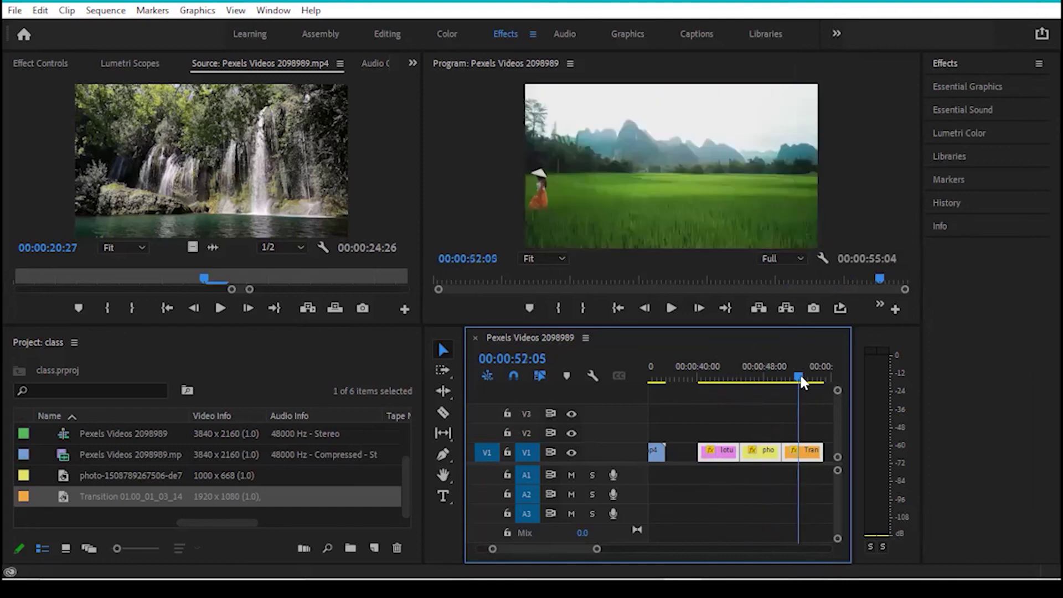
pyautogui.click(761, 376)
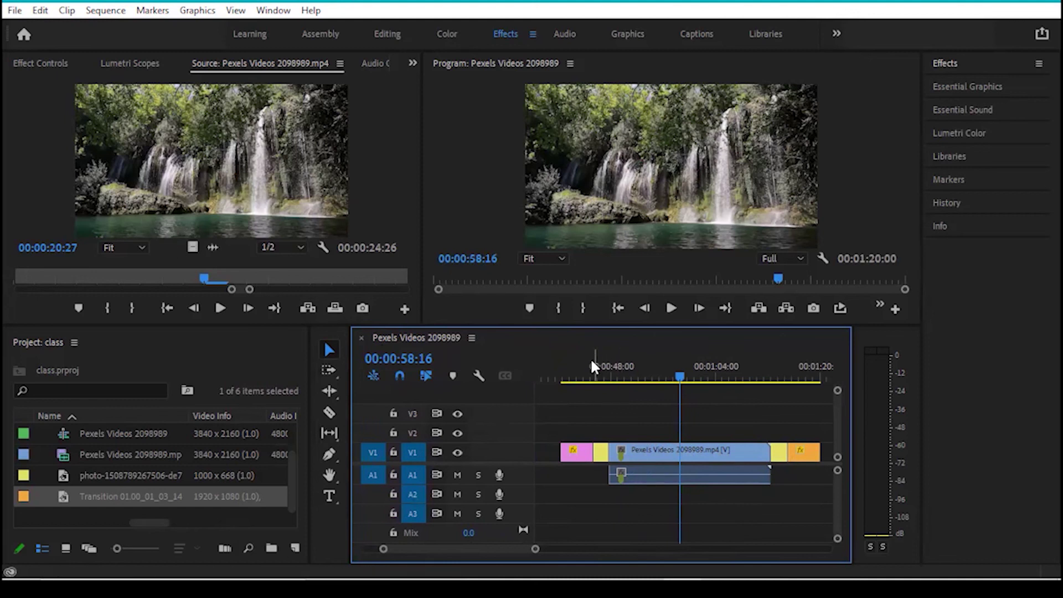
pyautogui.click(601, 381)
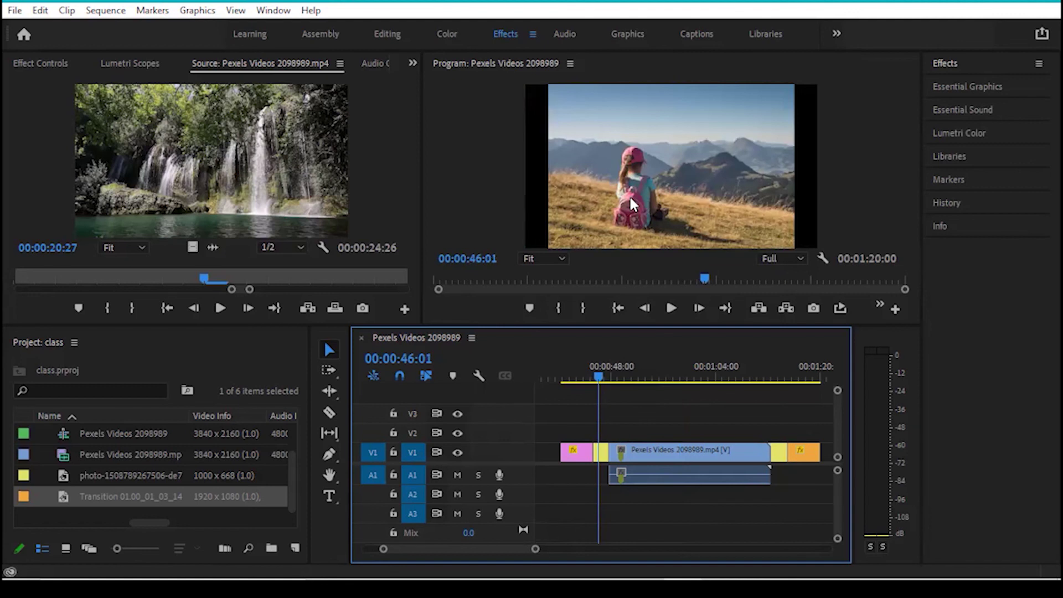
pyautogui.click(774, 379)
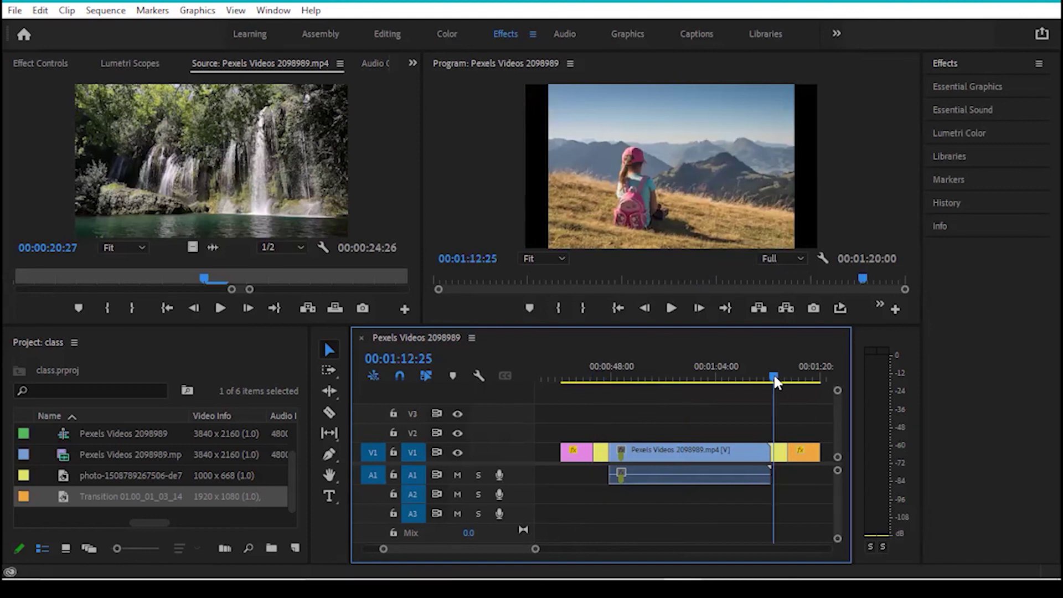
pyautogui.click(694, 378)
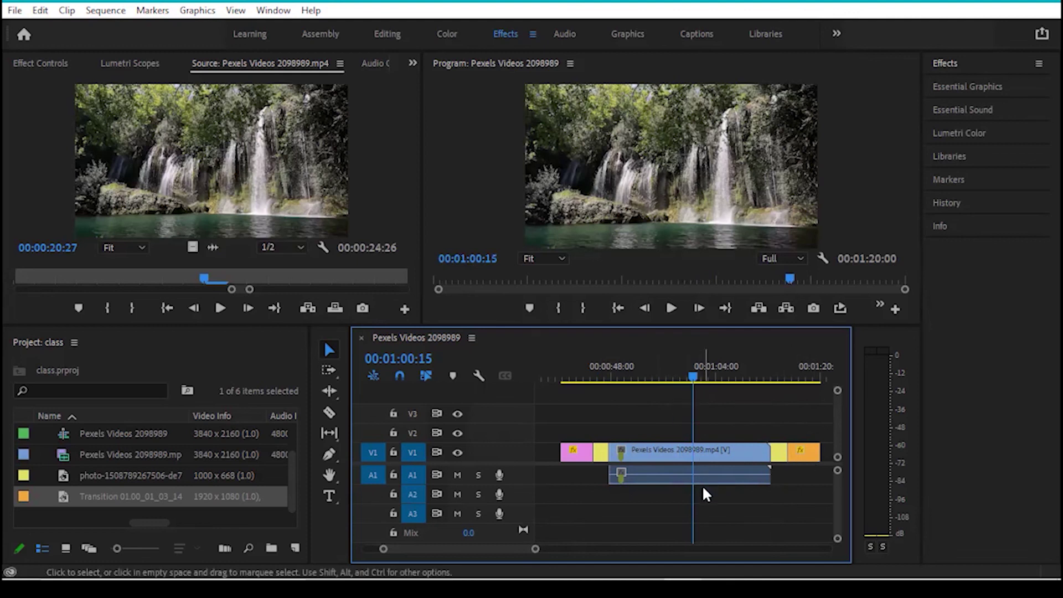
# - Undo the waterfall insert, load lotus.png into the Source Monitor, and position the playhead
pyautogui.hotkey('ctrl', 'z')
pyautogui.click(292, 487)
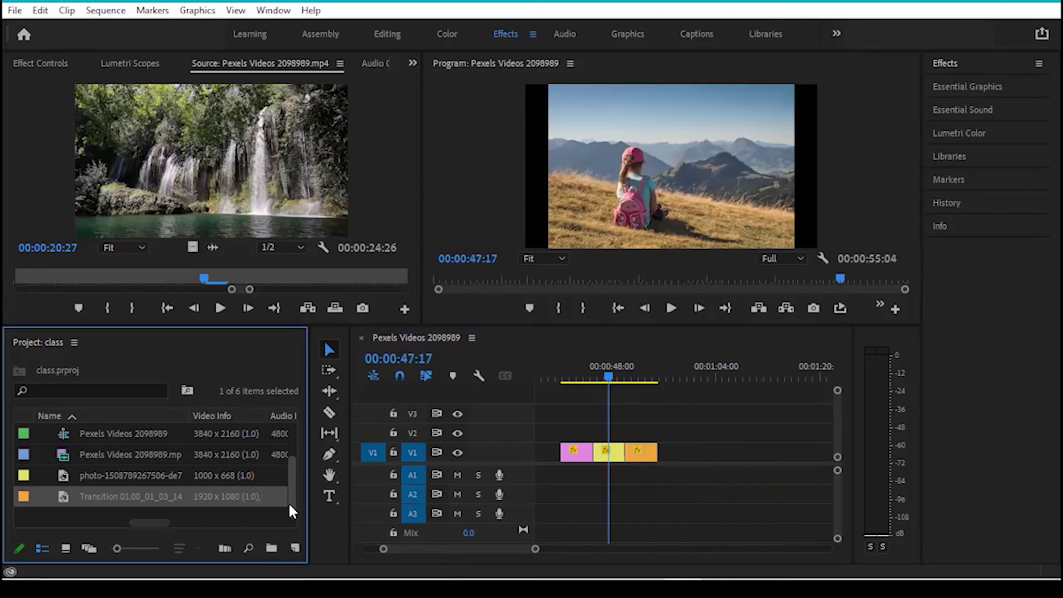
pyautogui.moveTo(292, 498); pyautogui.dragTo(292, 477)
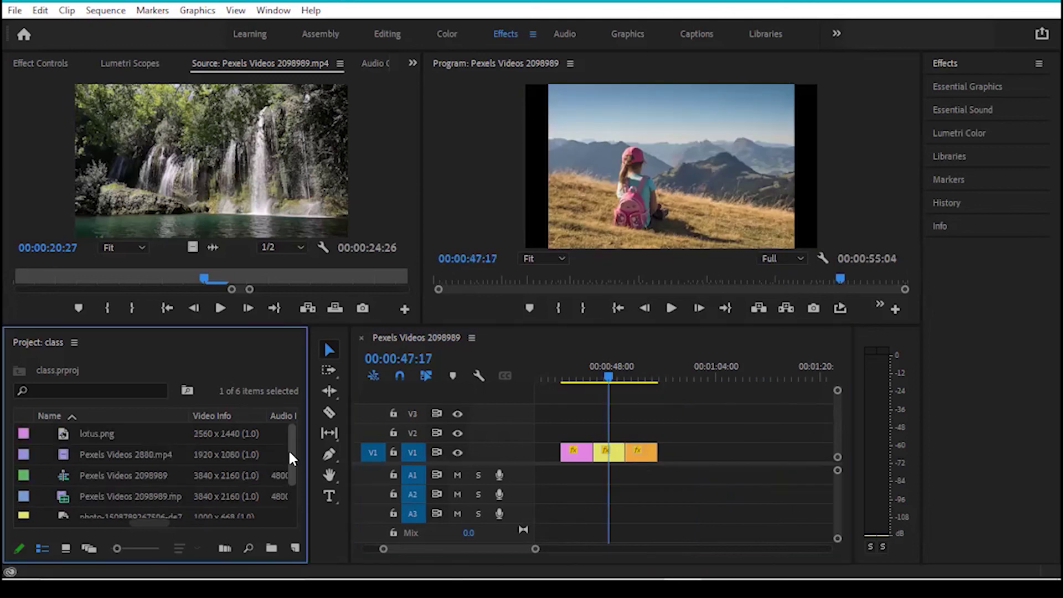
pyautogui.doubleClick(139, 435)
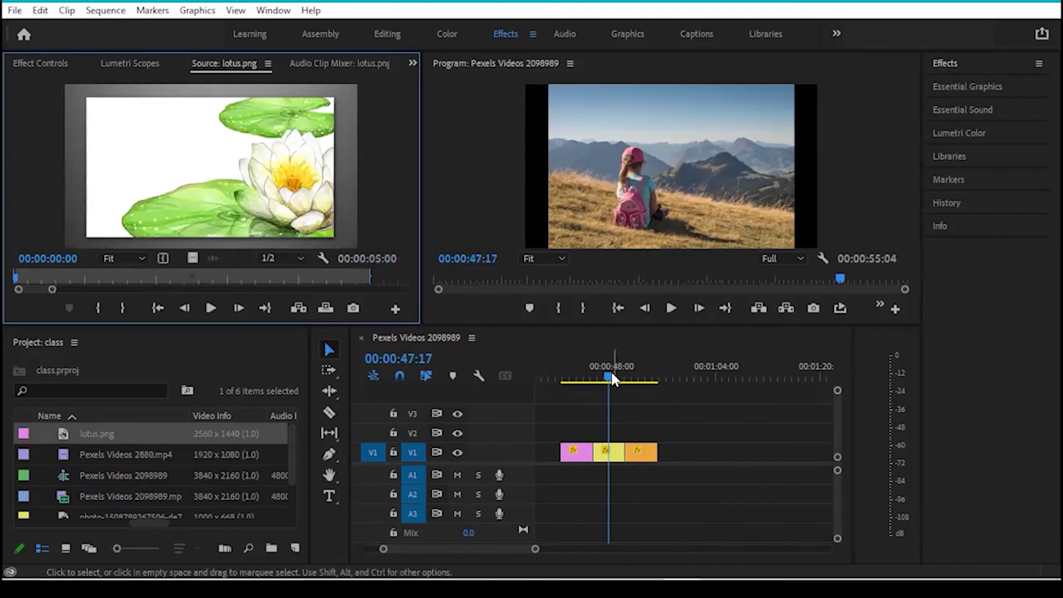
pyautogui.moveTo(608, 380)
pyautogui.mouseDown()
pyautogui.moveTo(600, 382)
pyautogui.moveTo(608, 381)
pyautogui.mouseUp()
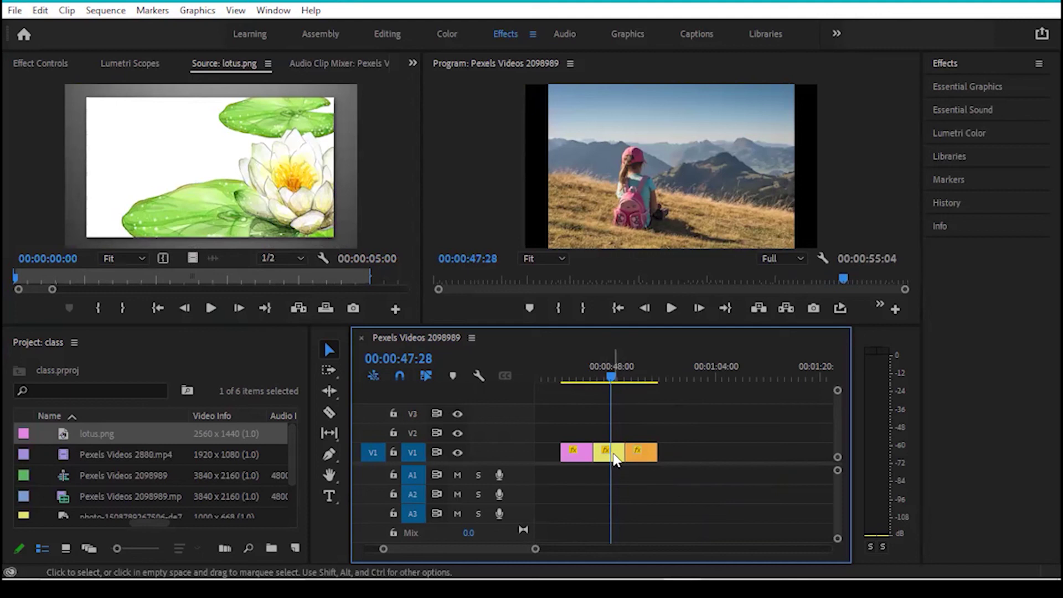
# - Insert lotus.png into V1 at the playhead, check the frames around it, and open the Button Editor
pyautogui.click(300, 310)
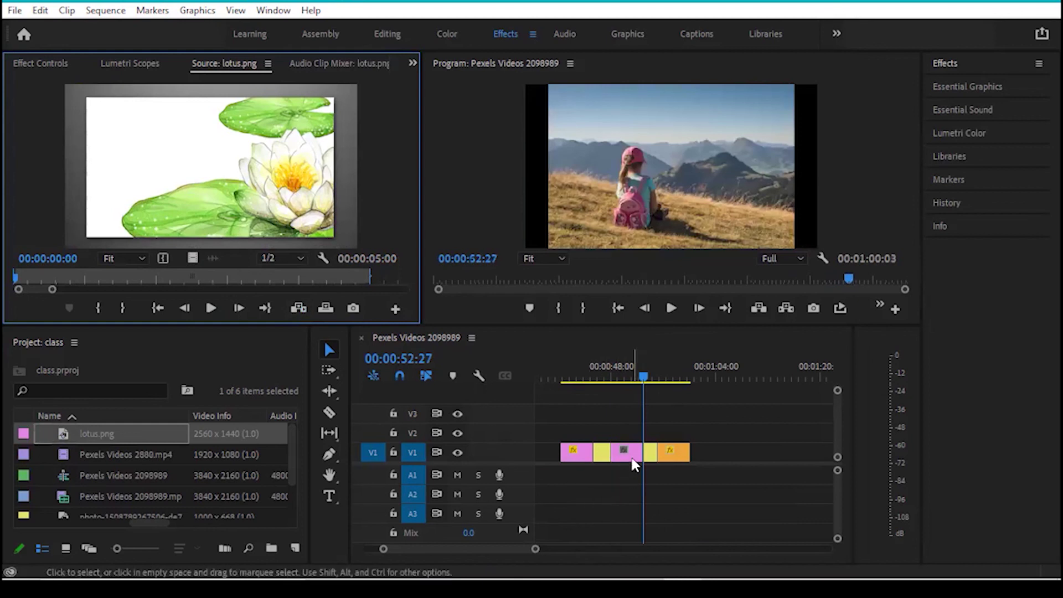
pyautogui.click(603, 382)
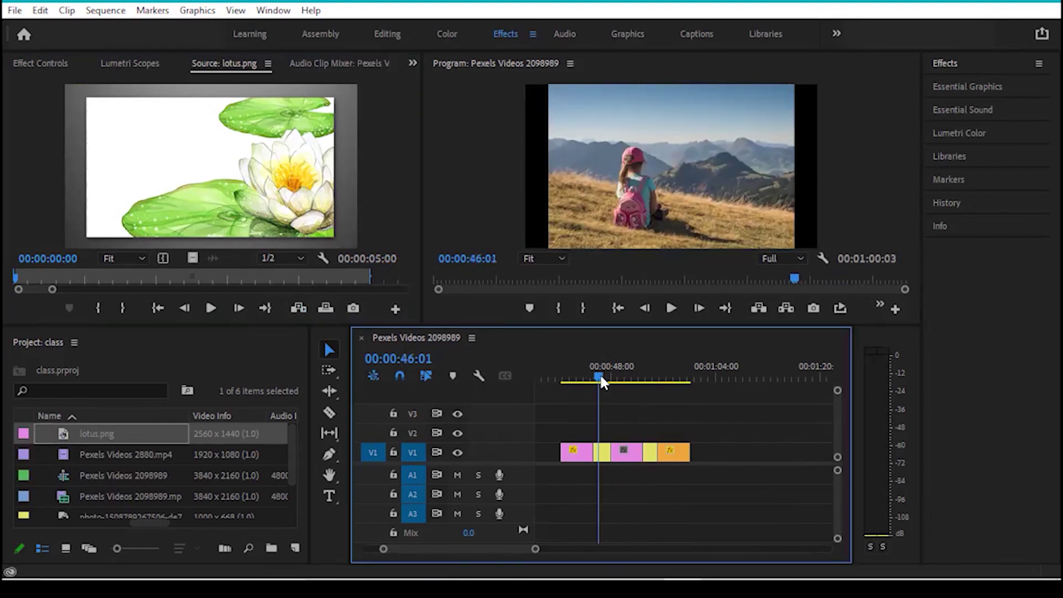
pyautogui.click(657, 380)
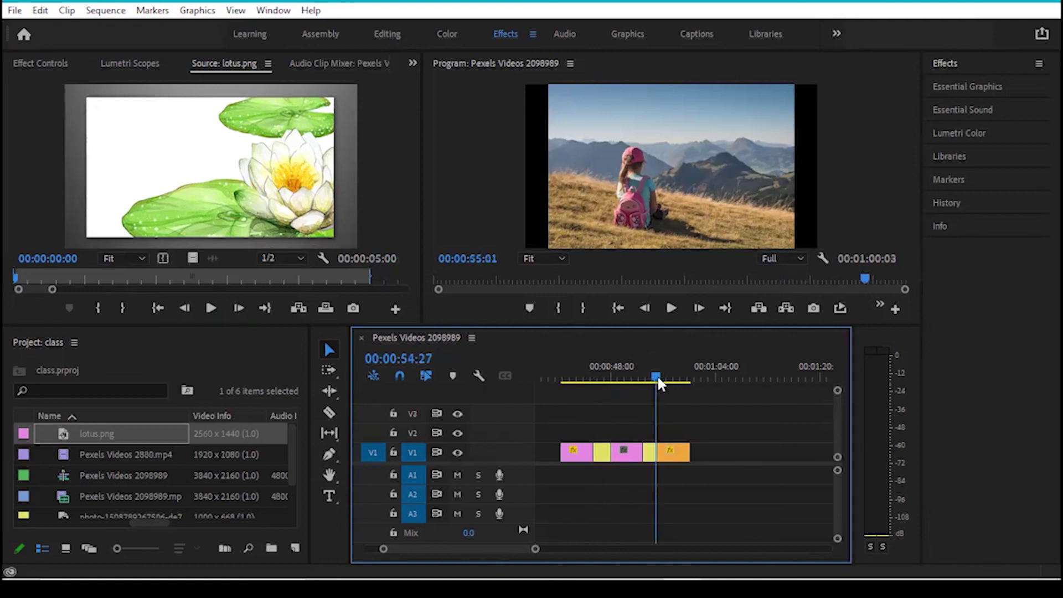
pyautogui.click(624, 380)
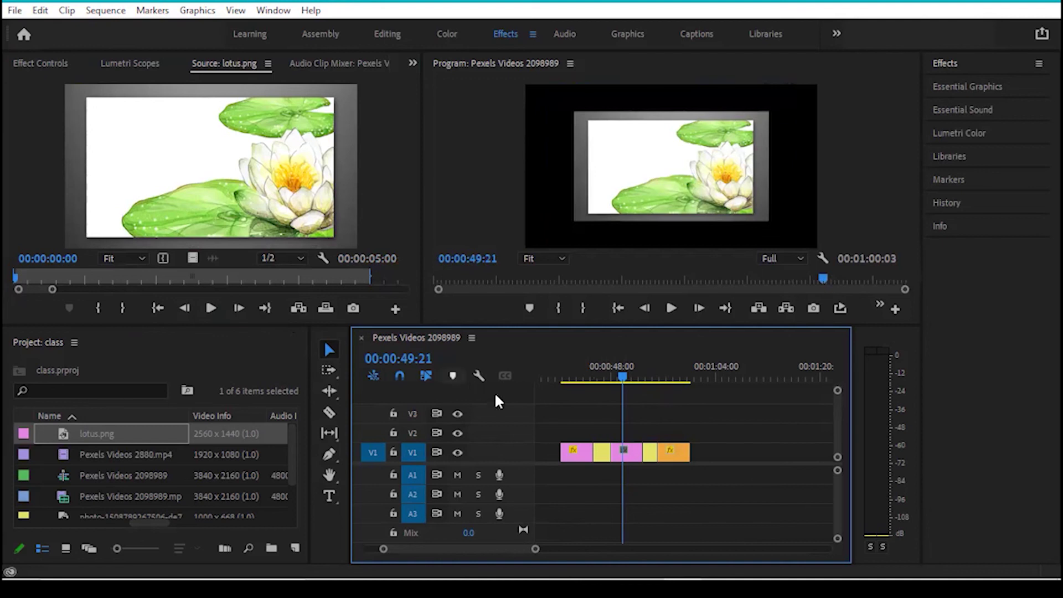
pyautogui.click(395, 308)
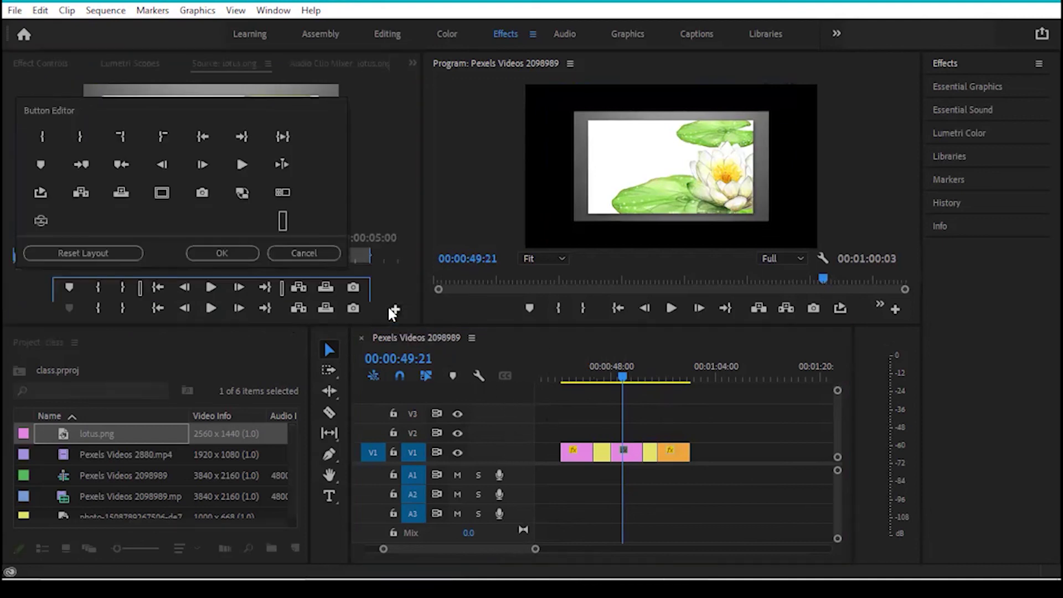